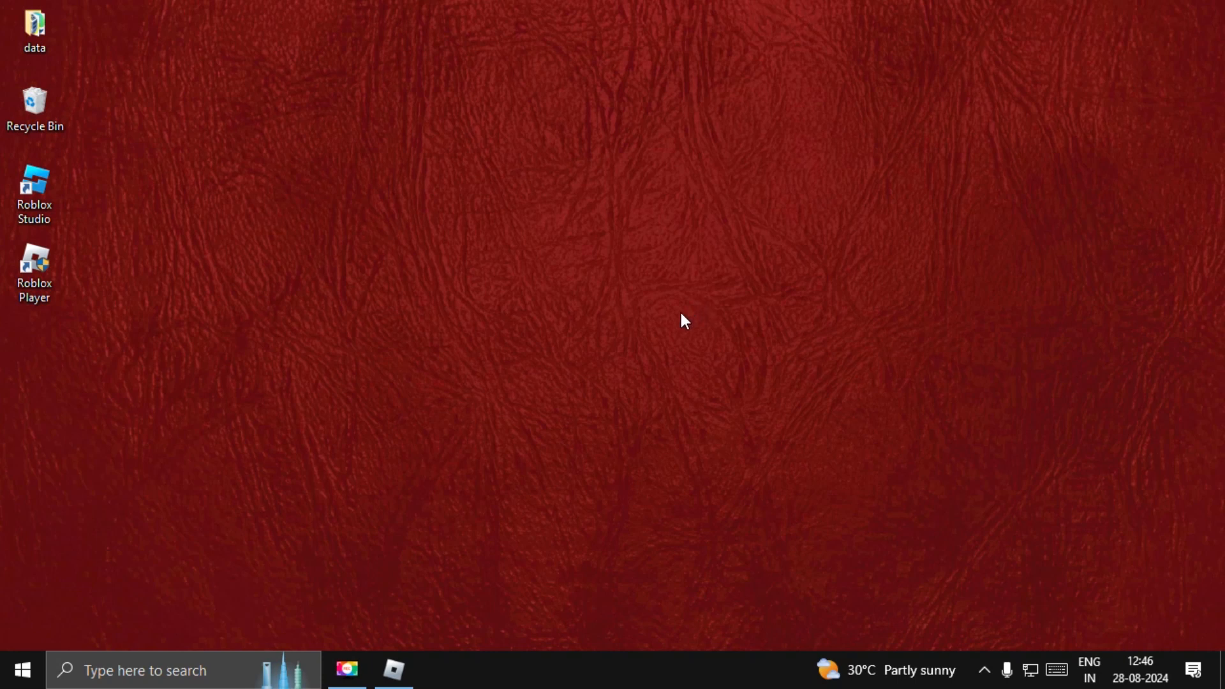
End the Roblox Game Client process in Task Manager and close Task Manager
{"action": "right_click", "coordinate": [533, 679]}
{"action": "left_click", "coordinate": [585, 573]}
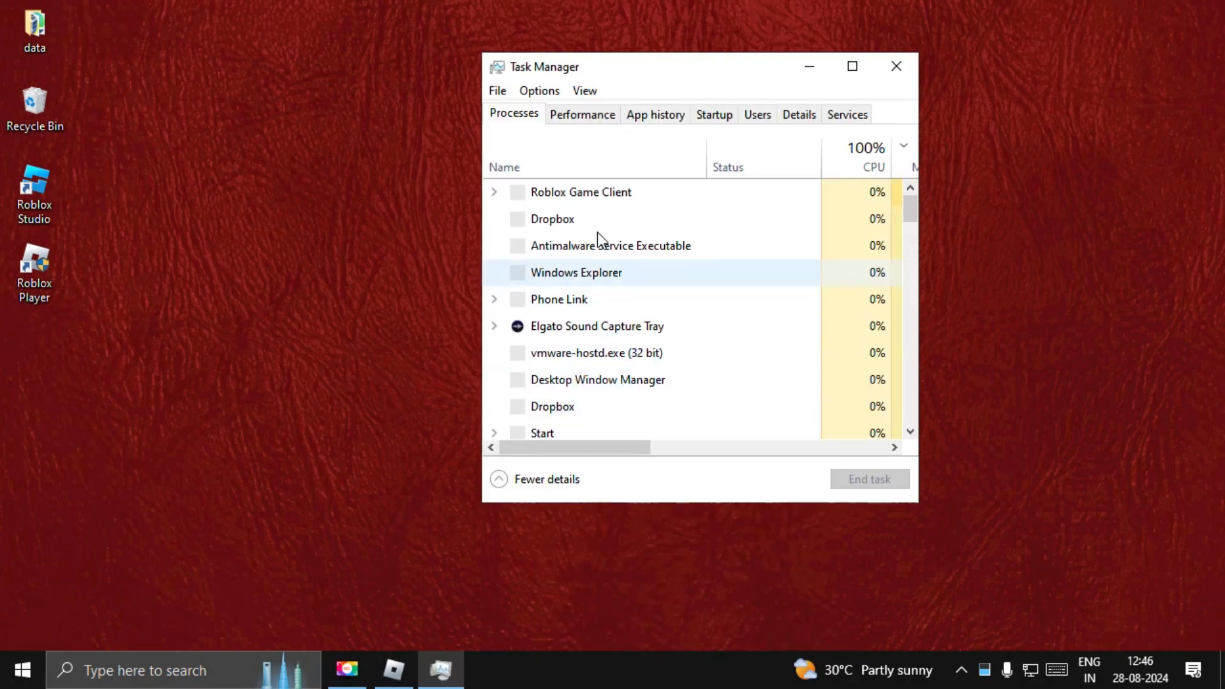
{"action": "left_click", "coordinate": [558, 229]}
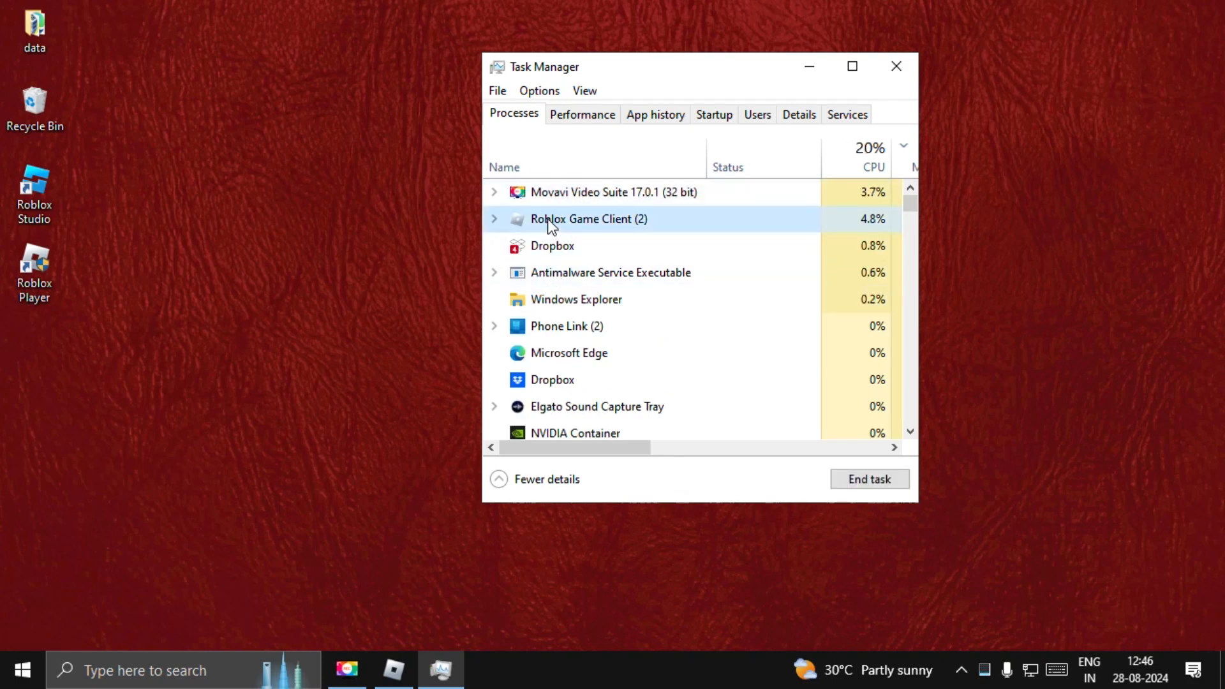
{"action": "left_click", "coordinate": [868, 481]}
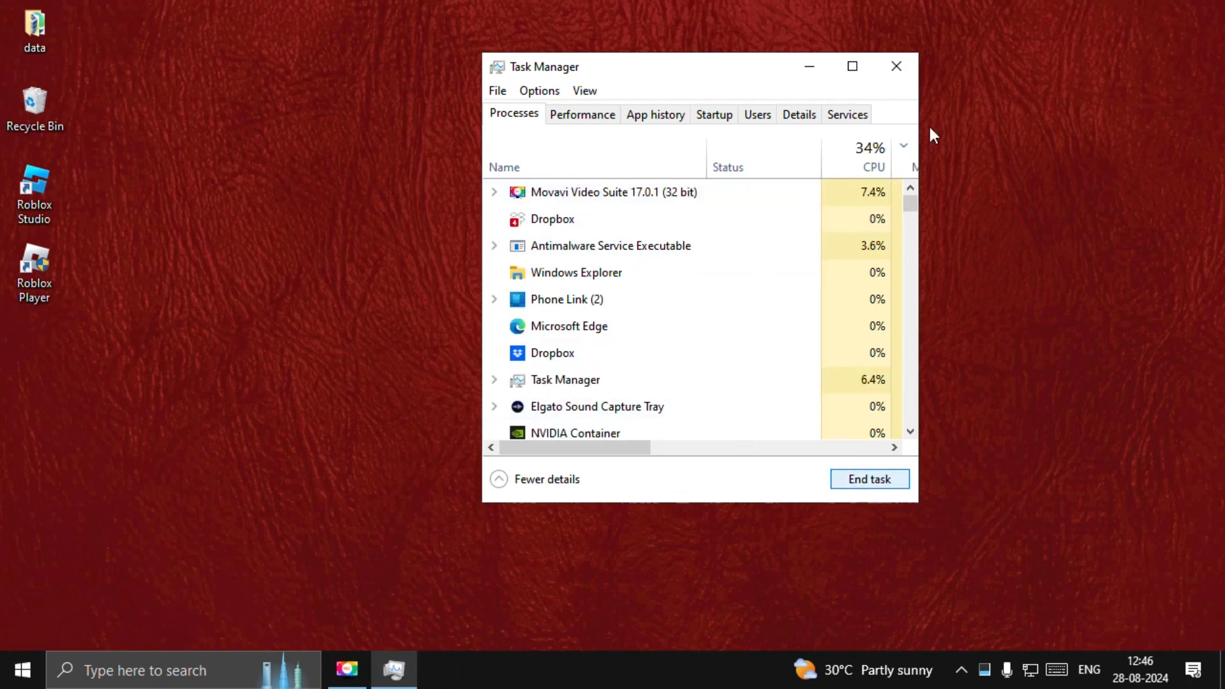
{"action": "left_click", "coordinate": [896, 68]}
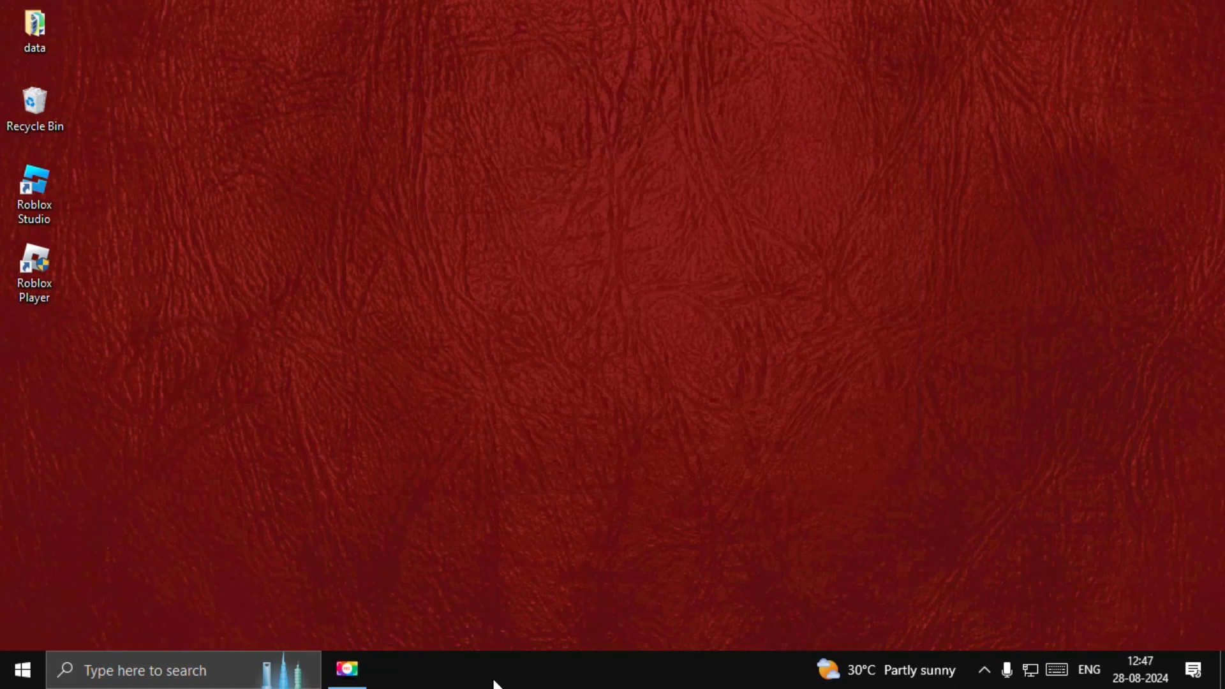
Reach Network Connections via Control Panel's Network and Sharing Center adapter settings
{"action": "key", "text": "super"}
{"action": "type", "text": "cont"}
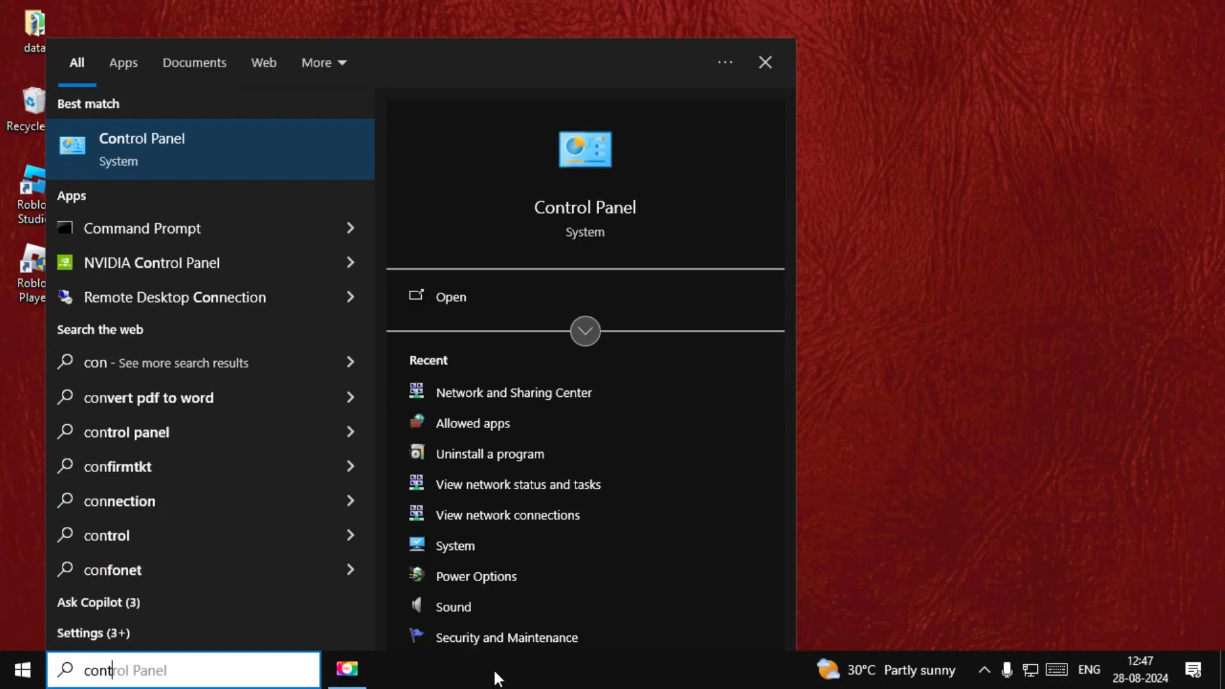
{"action": "key", "text": "Return"}
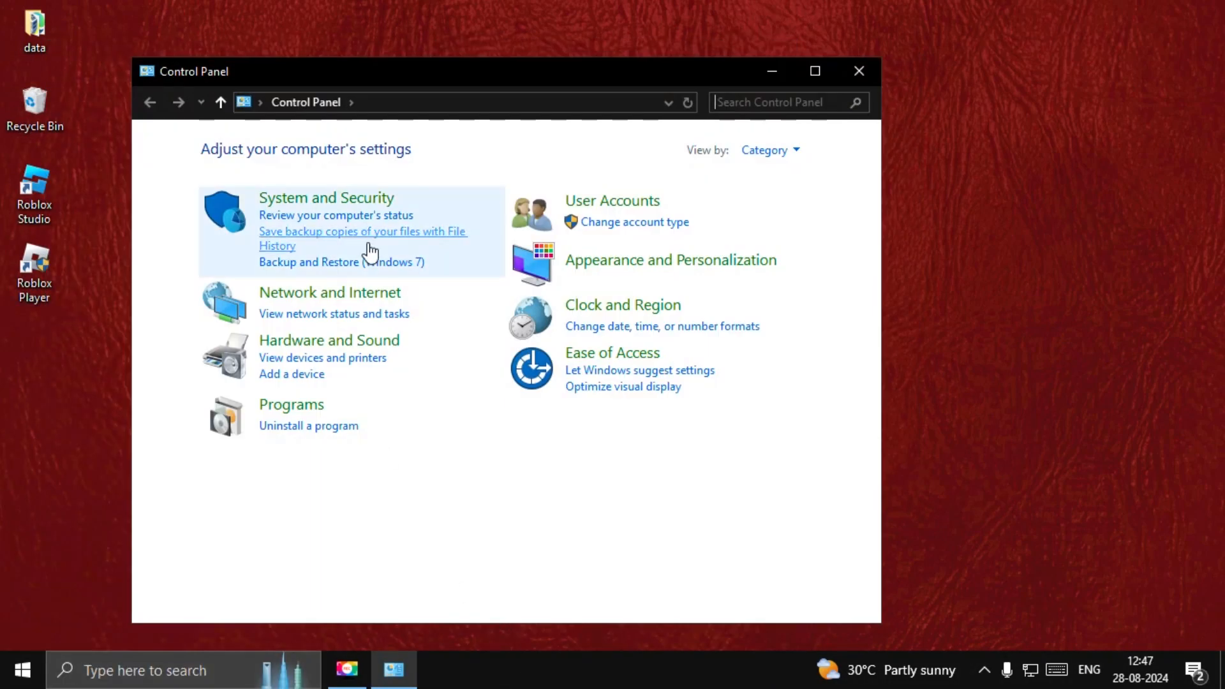
{"action": "left_click", "coordinate": [328, 293]}
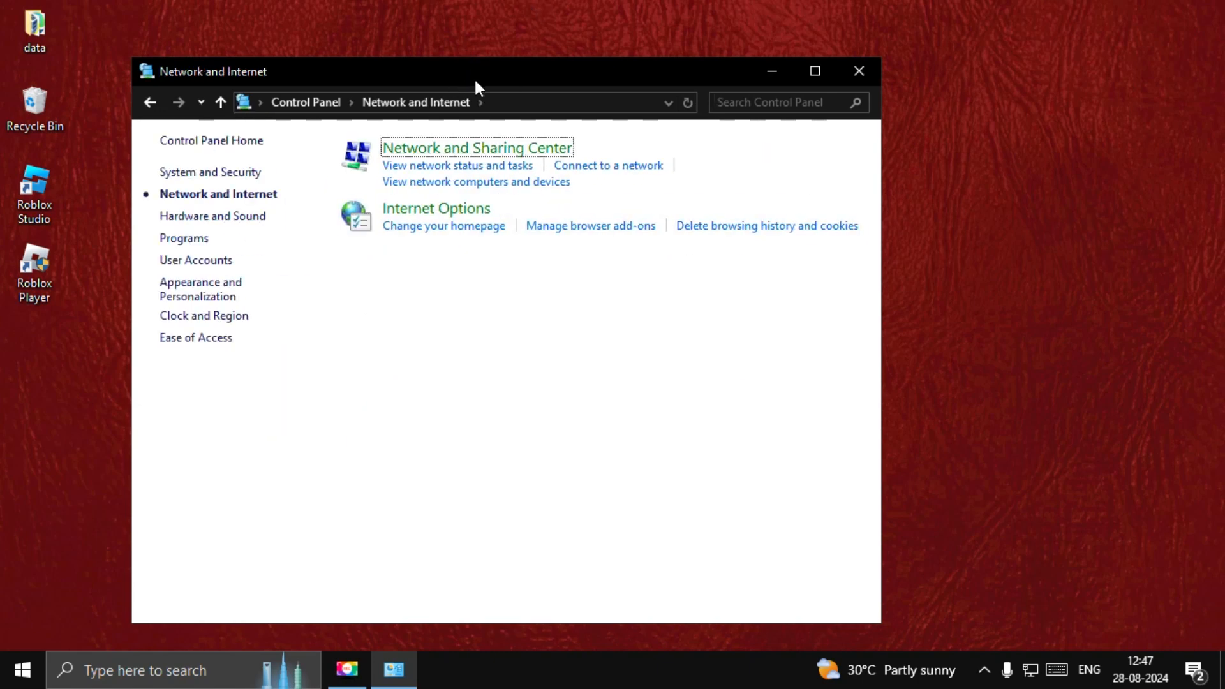
{"action": "mouse_move", "coordinate": [476, 86]}
{"action": "left_mouse_down"}
{"action": "mouse_move", "coordinate": [715, 64]}
{"action": "mouse_move", "coordinate": [495, 53]}
{"action": "left_mouse_up"}
{"action": "left_click", "coordinate": [700, 128]}
{"action": "left_click", "coordinate": [296, 155]}
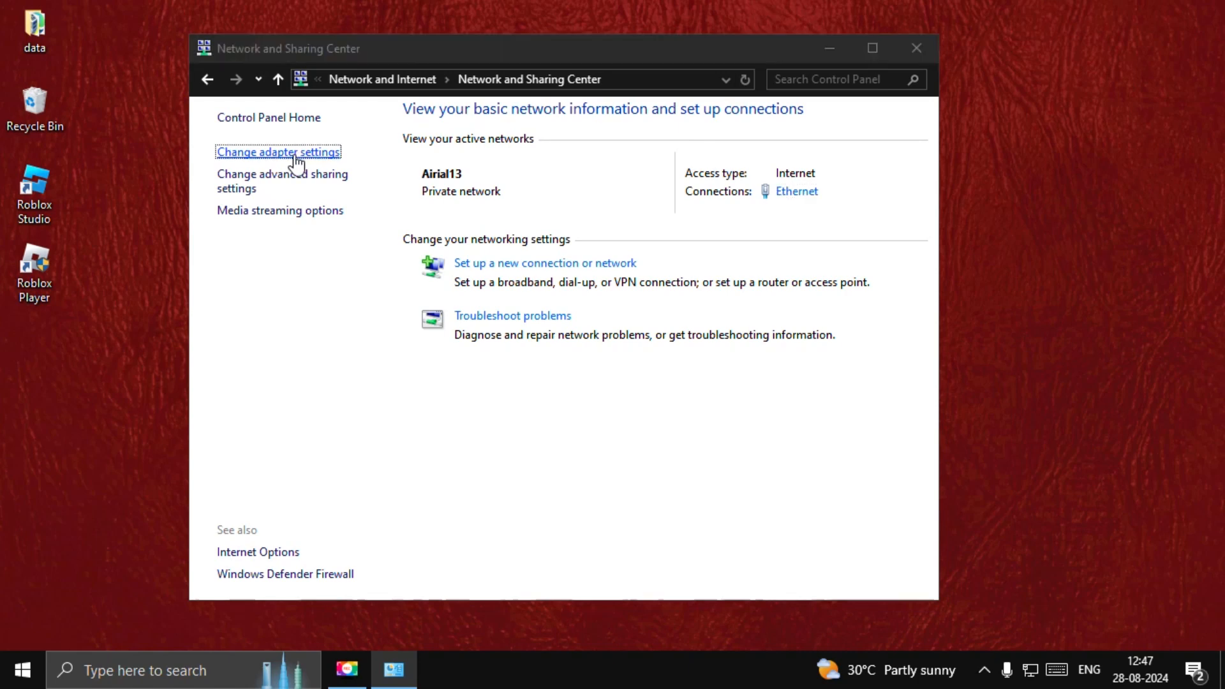
Bring up the Ethernet connection's Properties dialog
{"action": "left_click_drag", "start_coordinate": [434, 54], "coordinate": [627, 79]}
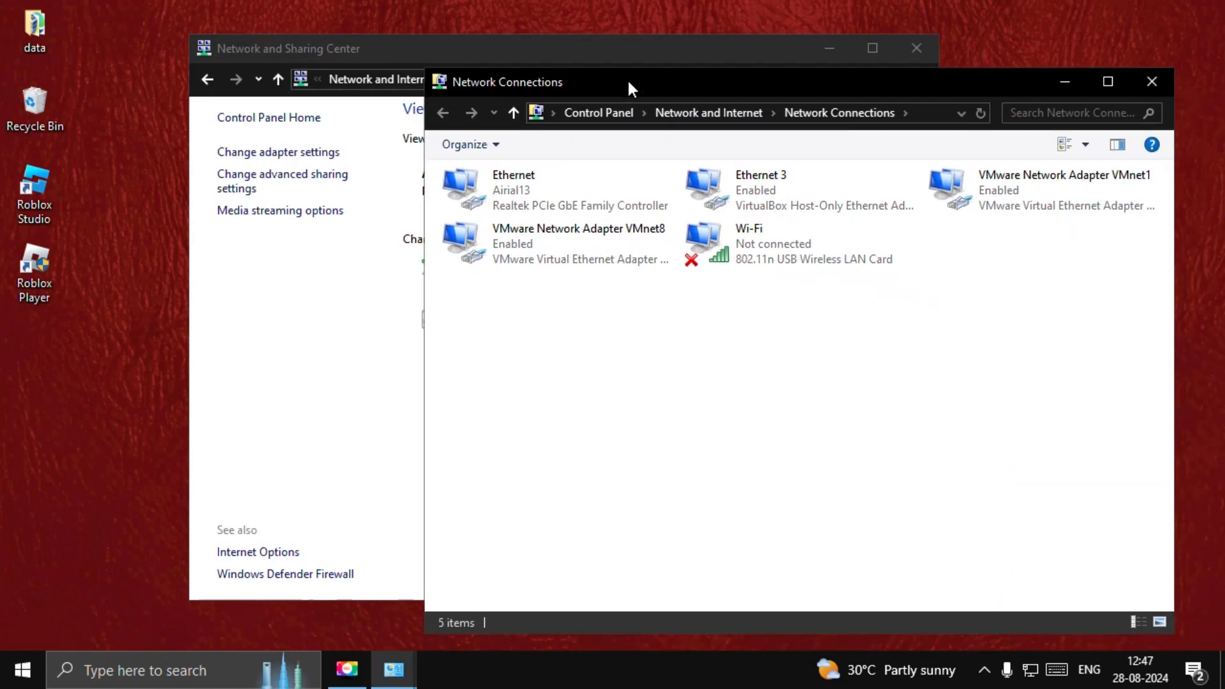
{"action": "right_click", "coordinate": [530, 204]}
{"action": "left_click", "coordinate": [587, 386]}
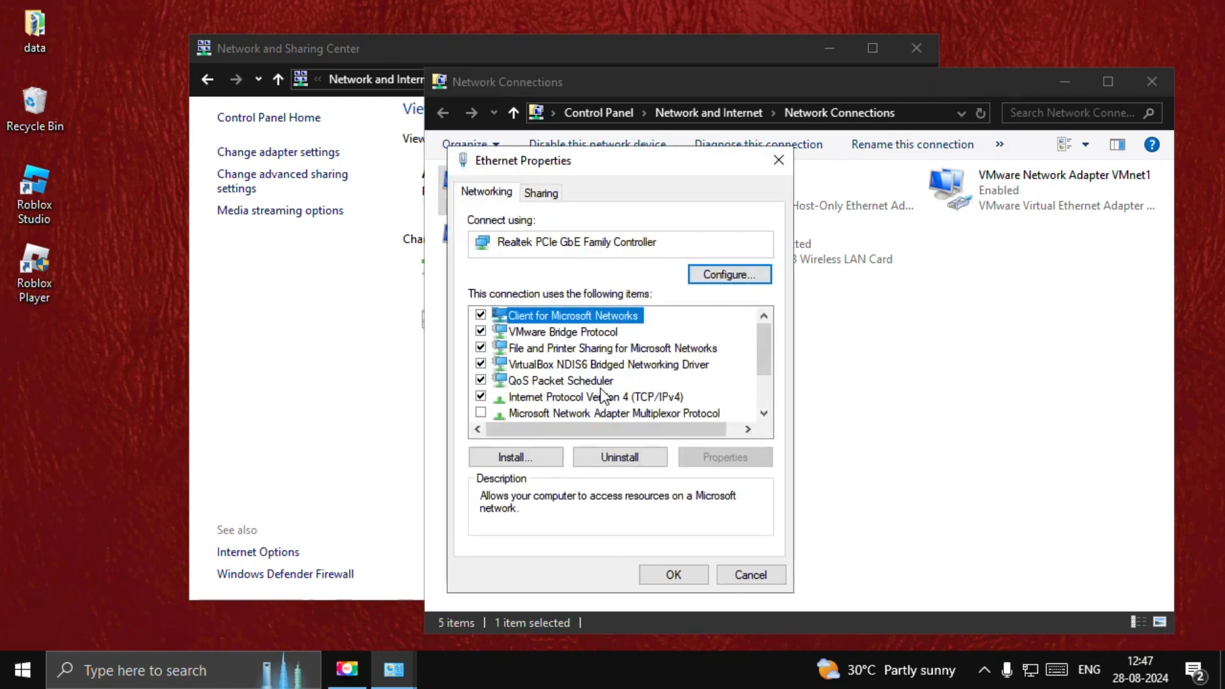
Set Ethernet IPv4 DNS servers to 8.8.8.8 and 8.8.4.4, then close the network windows
{"action": "left_click", "coordinate": [602, 395]}
{"action": "left_click", "coordinate": [728, 461]}
{"action": "left_click_drag", "start_coordinate": [664, 219], "coordinate": [458, 94]}
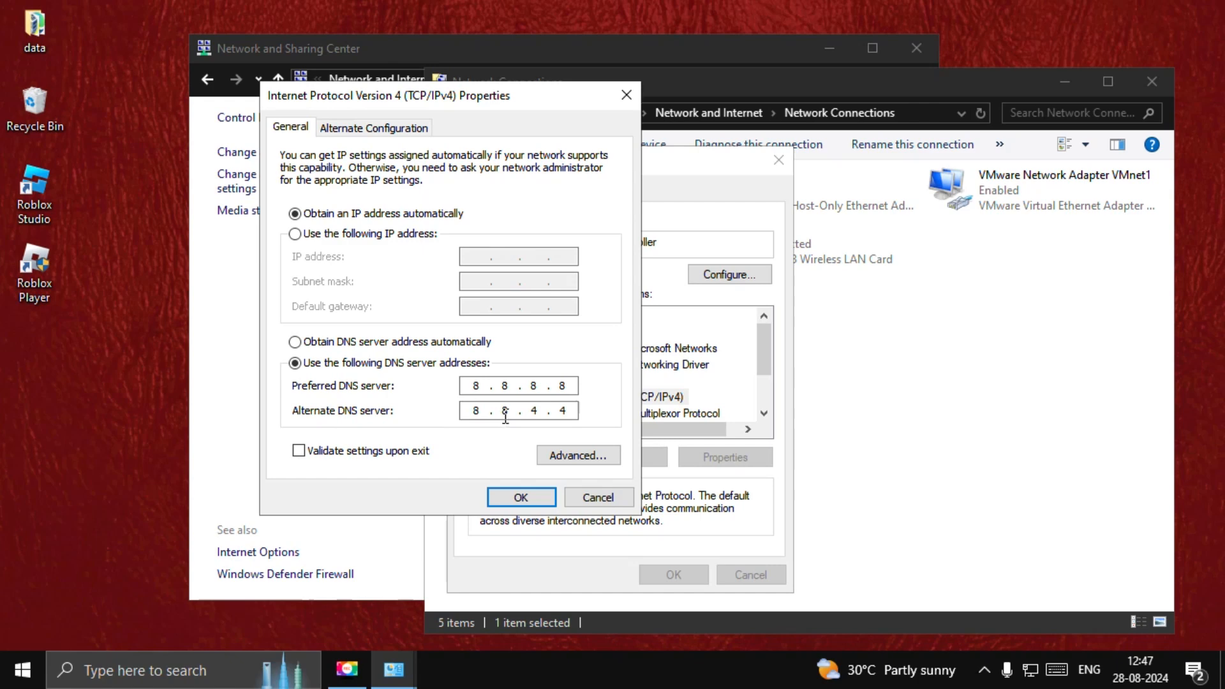
{"action": "left_click", "coordinate": [520, 498]}
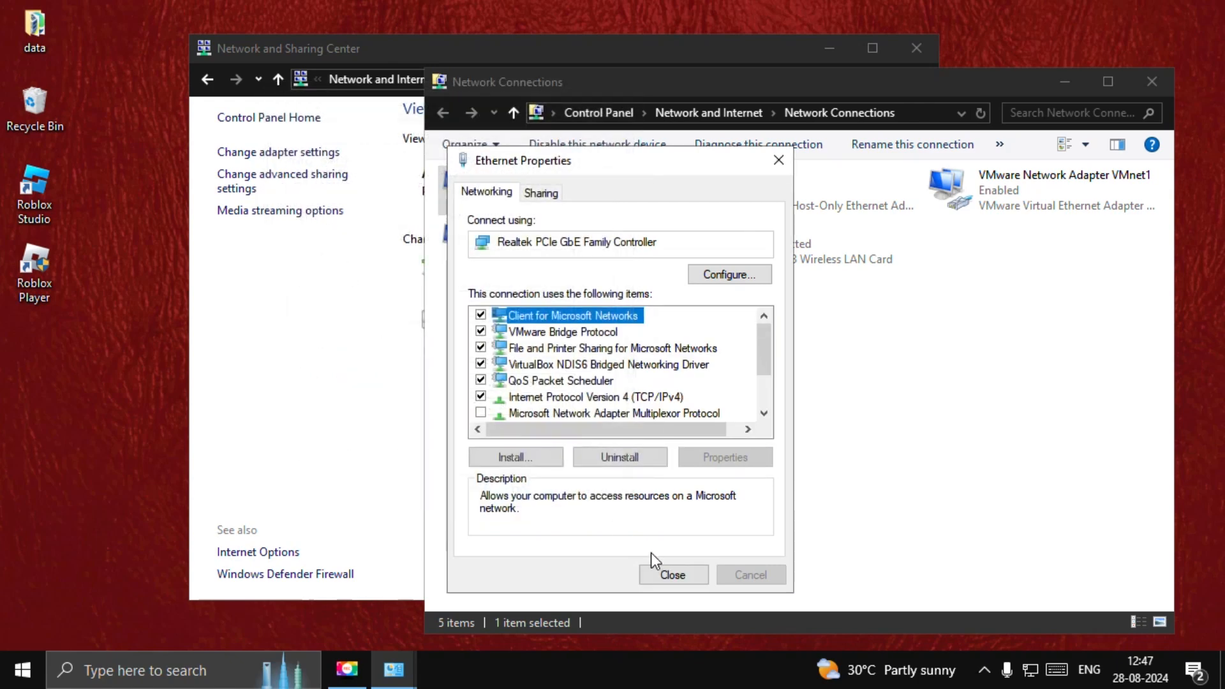
{"action": "left_click", "coordinate": [662, 575]}
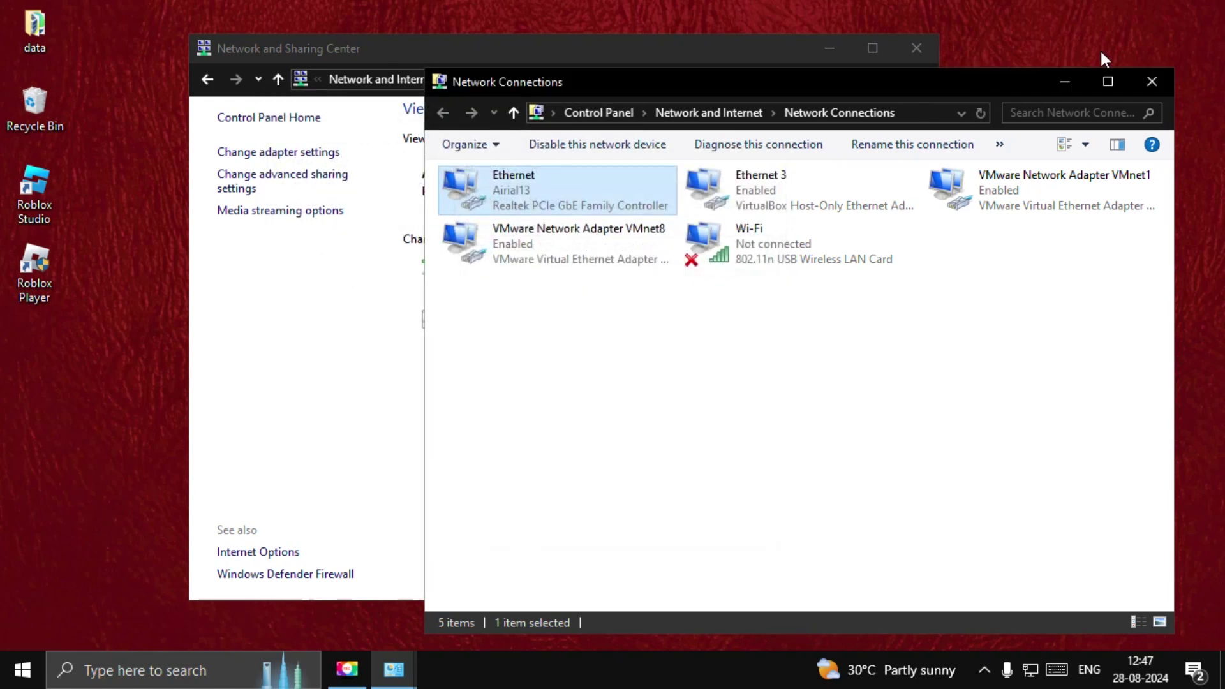
{"action": "left_click", "coordinate": [1152, 81]}
Close Network and Sharing Center and load the Roblox site from a Google search for roblox
{"action": "left_click", "coordinate": [916, 48]}
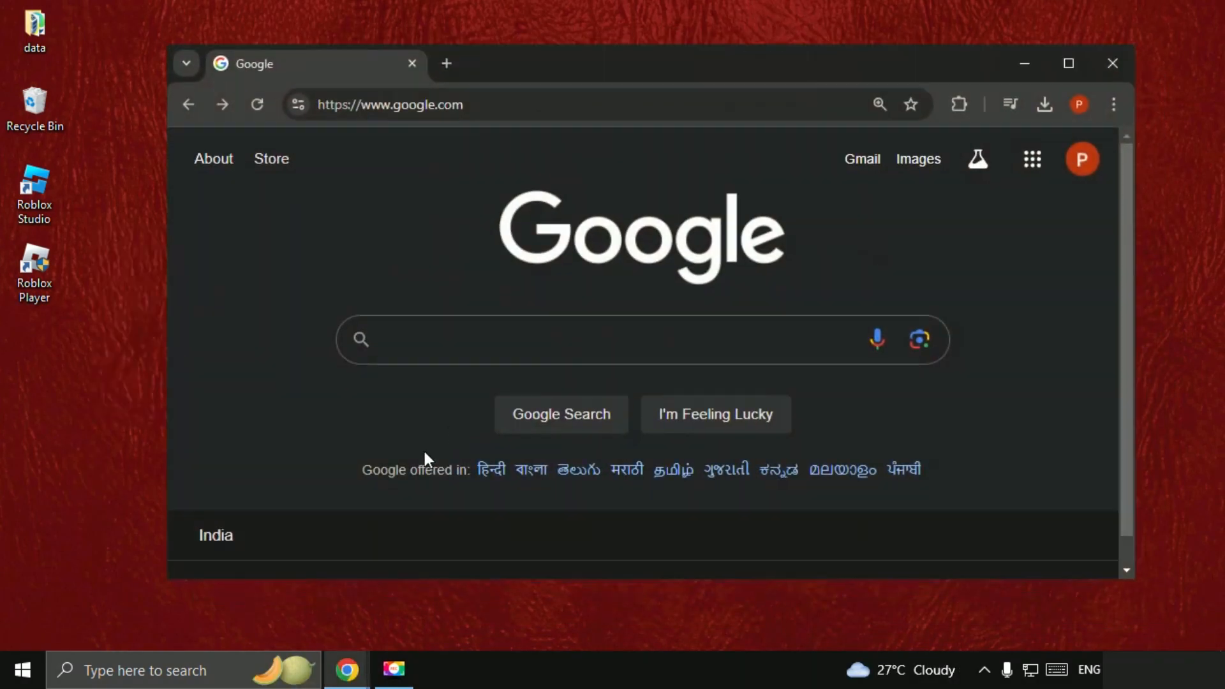
{"action": "left_click", "coordinate": [479, 341]}
{"action": "left_click", "coordinate": [426, 394]}
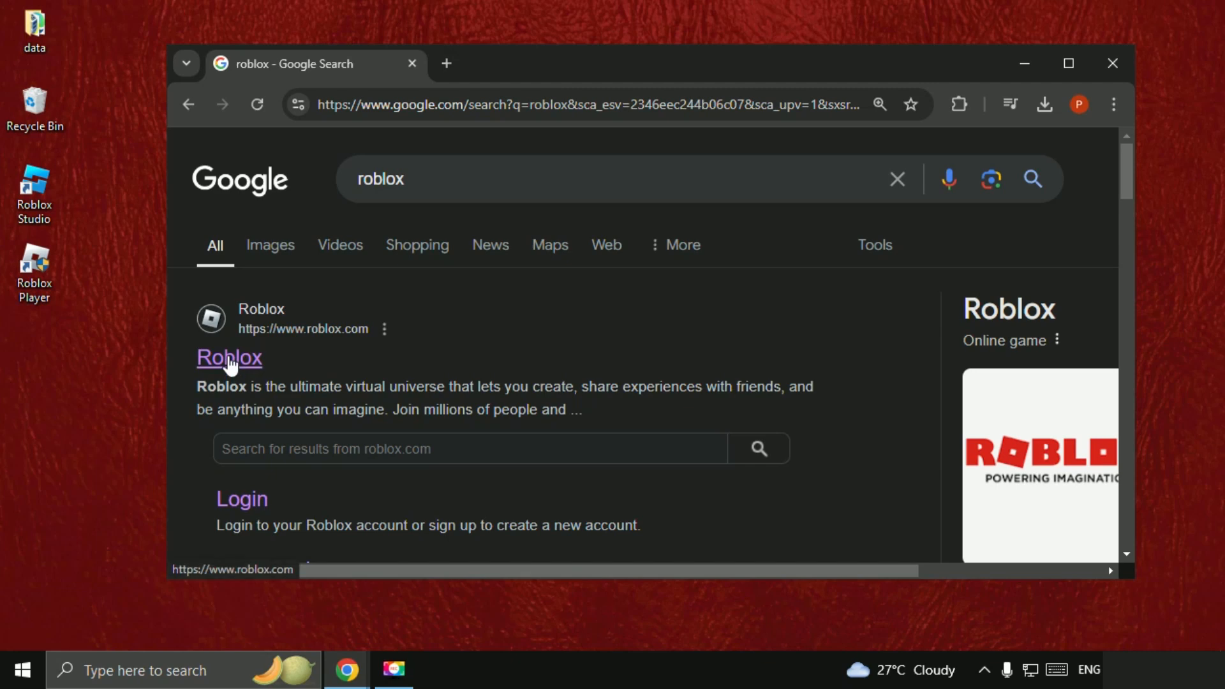
{"action": "left_click", "coordinate": [230, 365]}
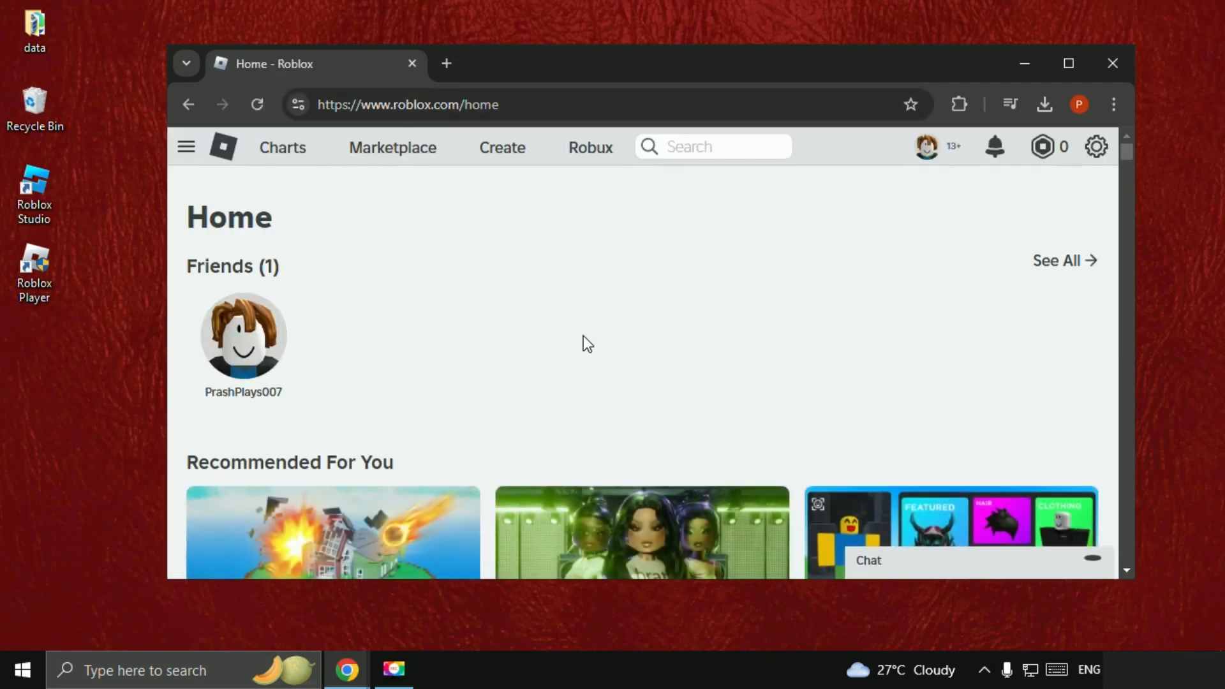
Go to the Roblox account Settings page from the gear menu
{"action": "left_click", "coordinate": [1096, 147]}
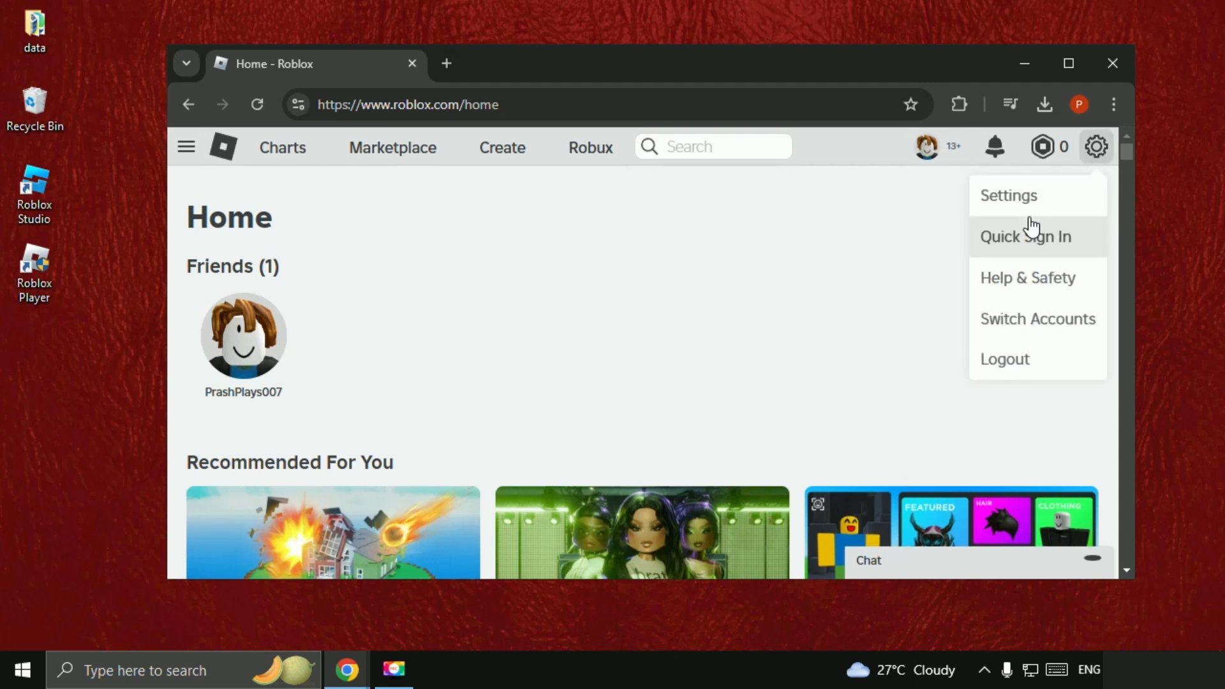
{"action": "left_click", "coordinate": [1096, 201]}
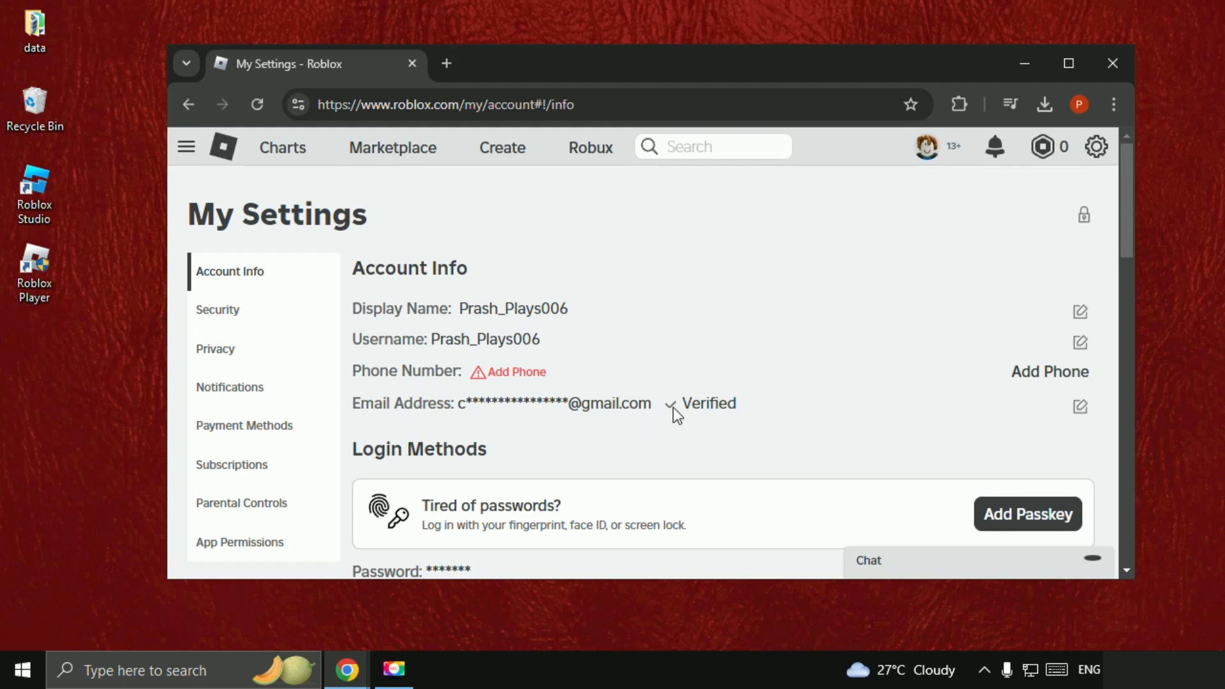
{"action": "scroll", "coordinate": [716, 412], "scroll_direction": "down", "scroll_amount": 2}
{"action": "scroll", "coordinate": [686, 411], "scroll_direction": "down", "scroll_amount": 1}
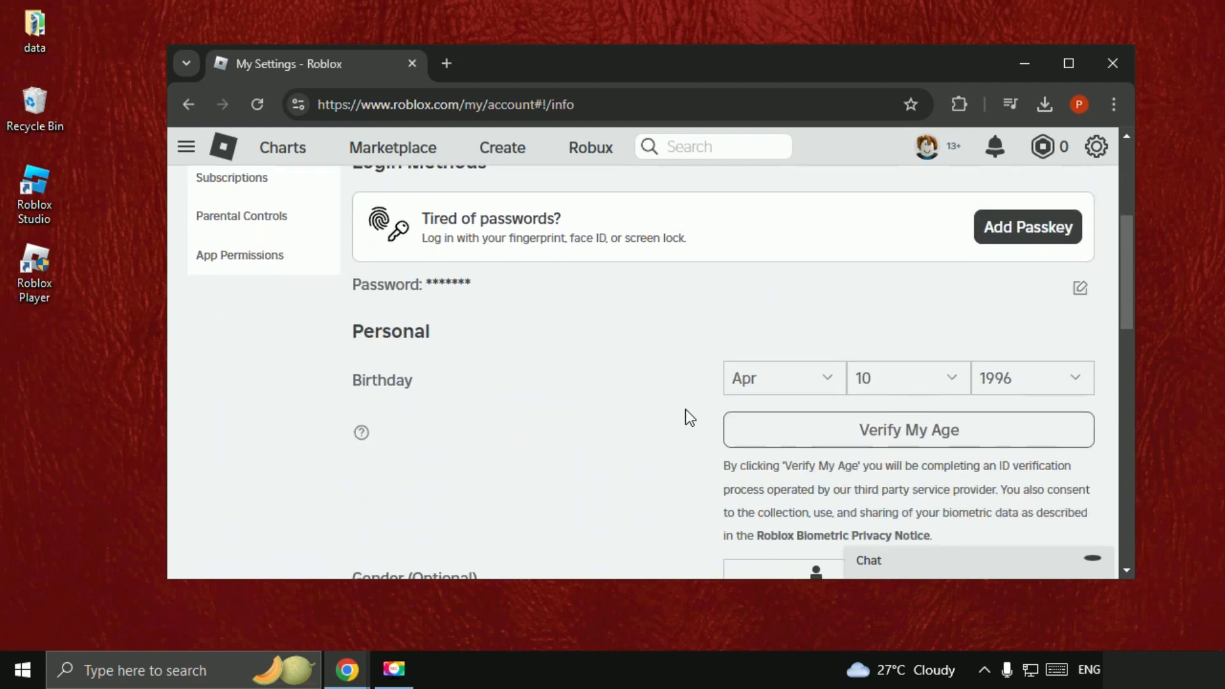
{"action": "scroll", "coordinate": [686, 410], "scroll_direction": "down", "scroll_amount": 1}
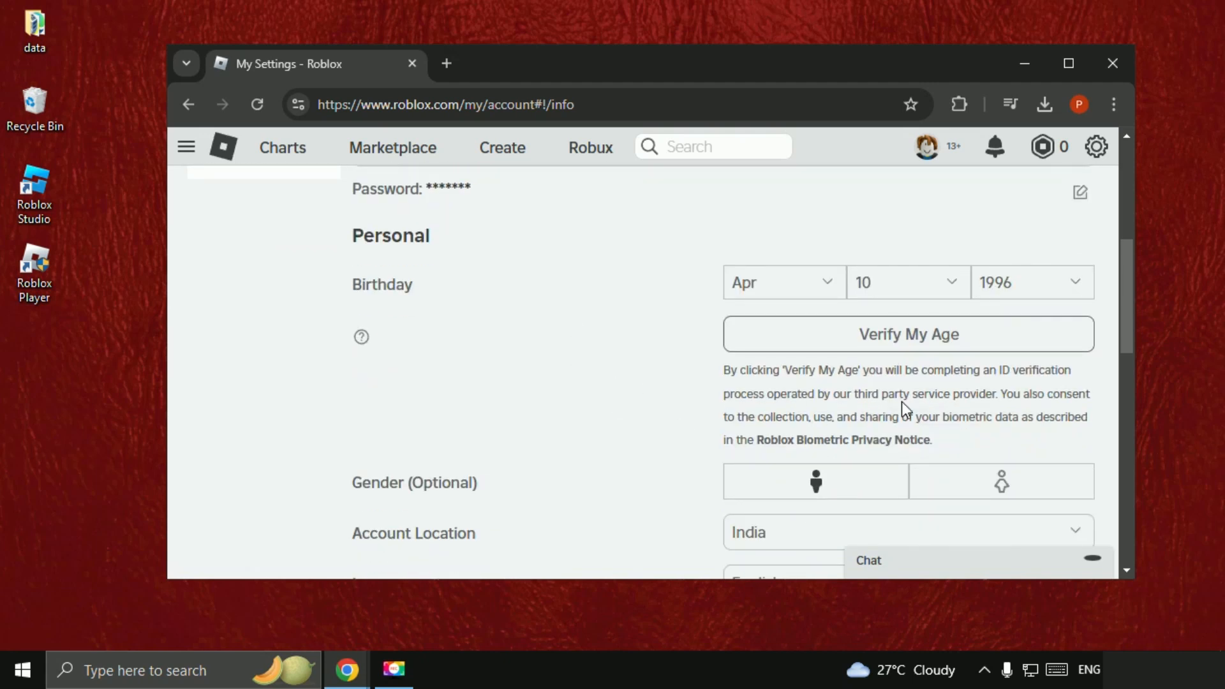
{"action": "scroll", "coordinate": [902, 407], "scroll_direction": "down", "scroll_amount": 1}
{"action": "scroll", "coordinate": [790, 364], "scroll_direction": "up", "scroll_amount": 1}
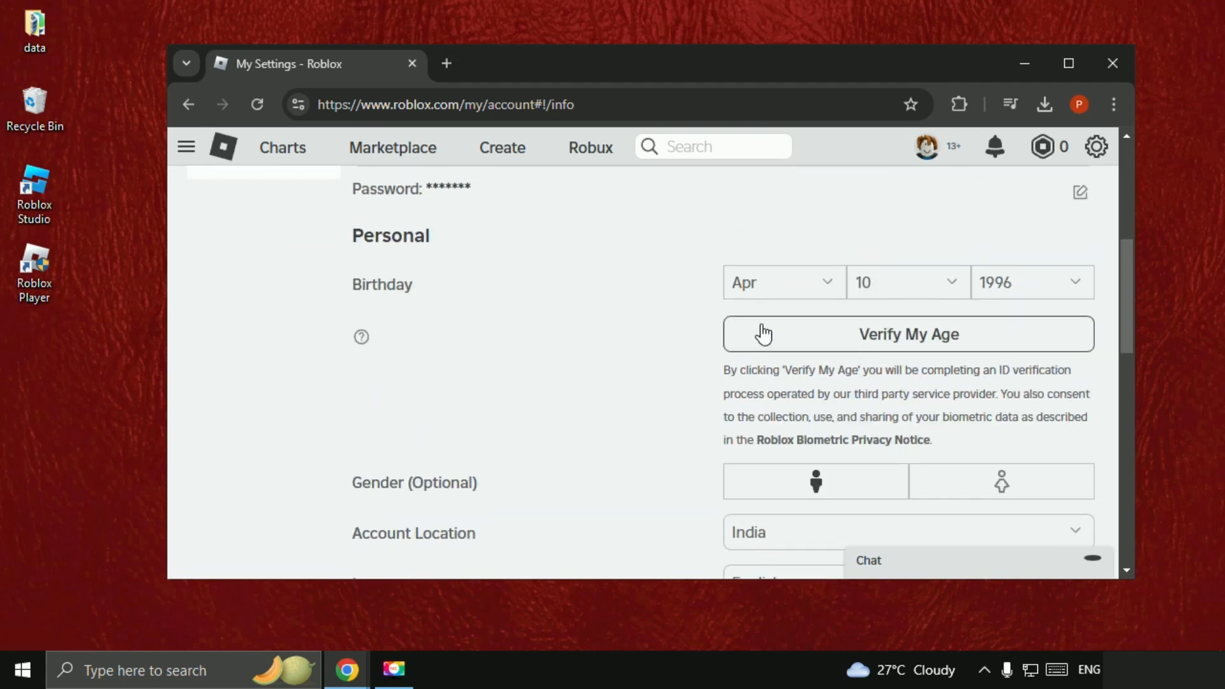
Run Verify My Age and dismiss the verification success message
{"action": "left_click", "coordinate": [911, 341]}
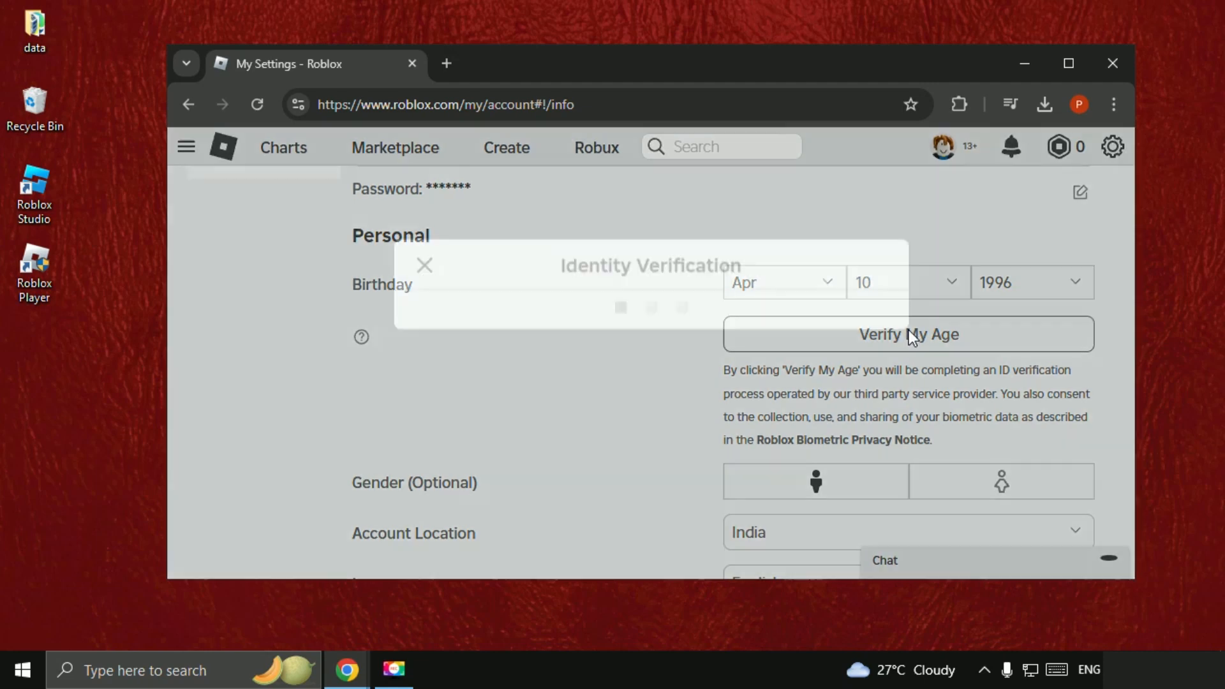
{"action": "scroll", "coordinate": [815, 350], "scroll_direction": "down", "scroll_amount": 1}
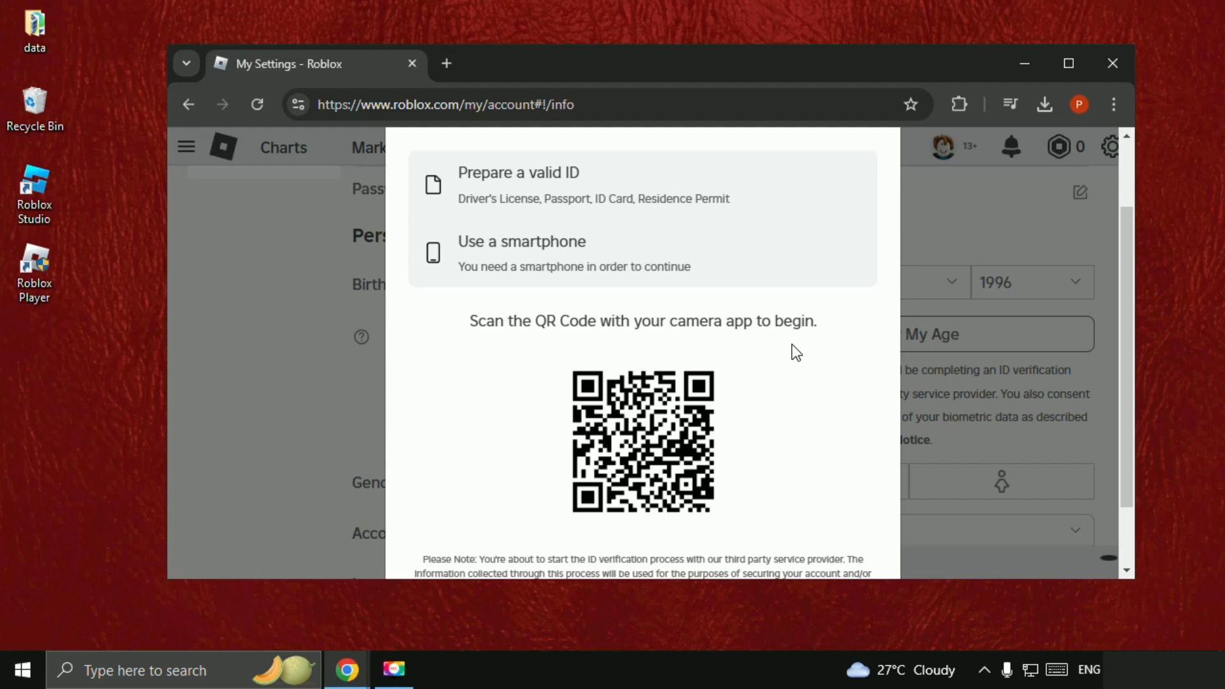
{"action": "left_click", "coordinate": [672, 532]}
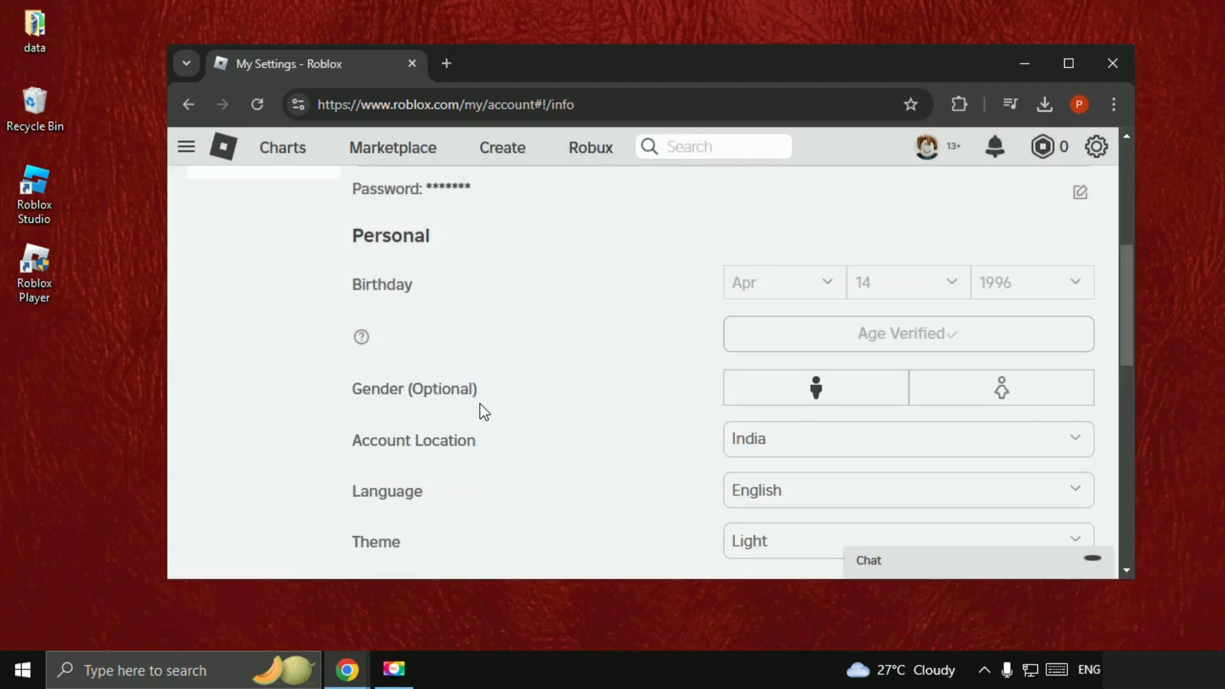
{"action": "scroll", "coordinate": [404, 330], "scroll_direction": "up", "scroll_amount": 1}
{"action": "scroll", "coordinate": [404, 330], "scroll_direction": "up", "scroll_amount": 5}
Visit Privacy settings, reload the page, and check Account Info shows age verified
{"action": "left_click", "coordinate": [233, 356]}
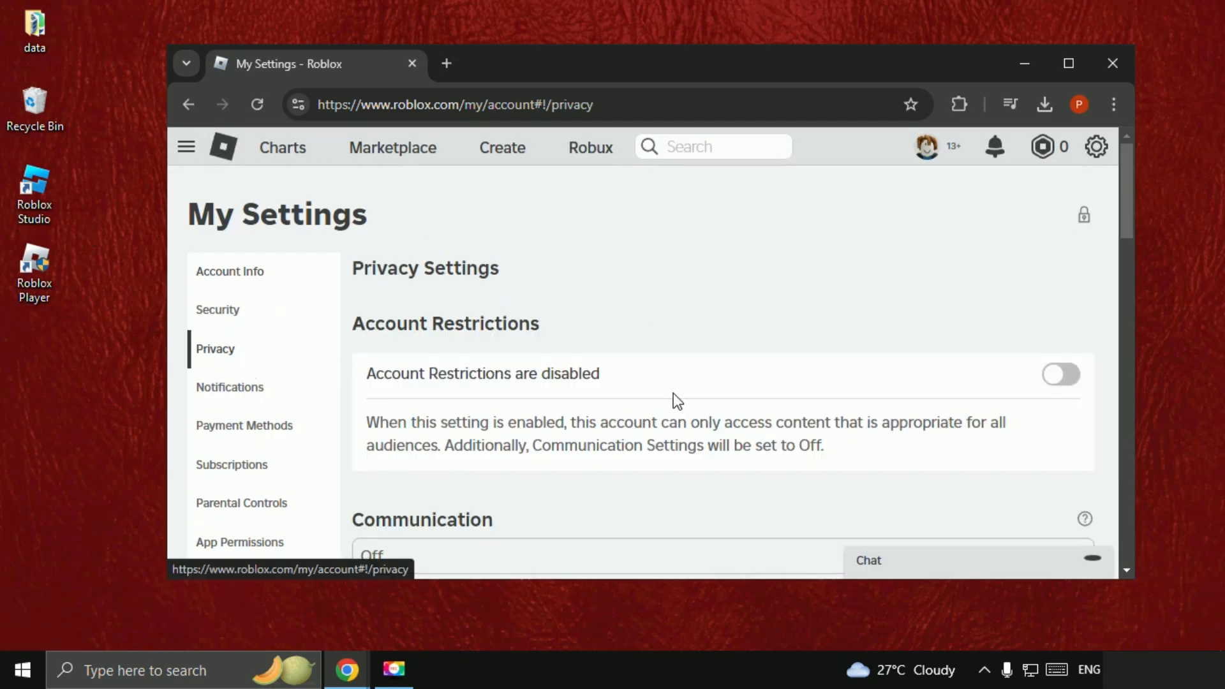
{"action": "left_click", "coordinate": [255, 103]}
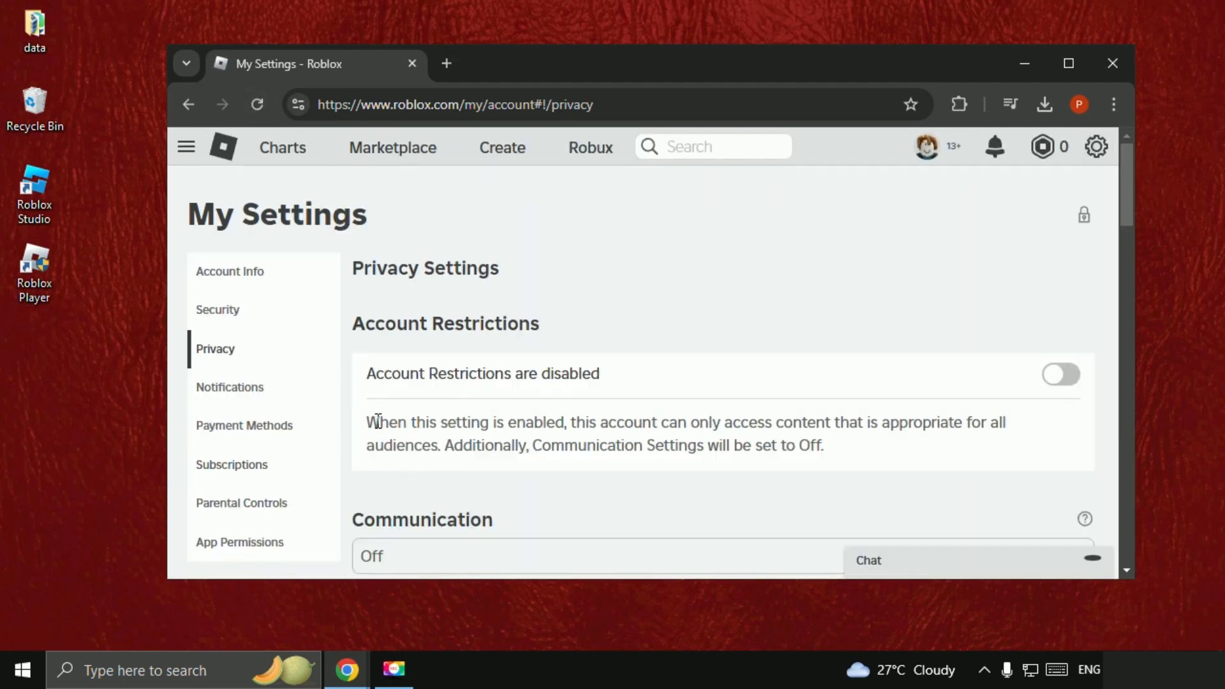
{"action": "left_click", "coordinate": [239, 282]}
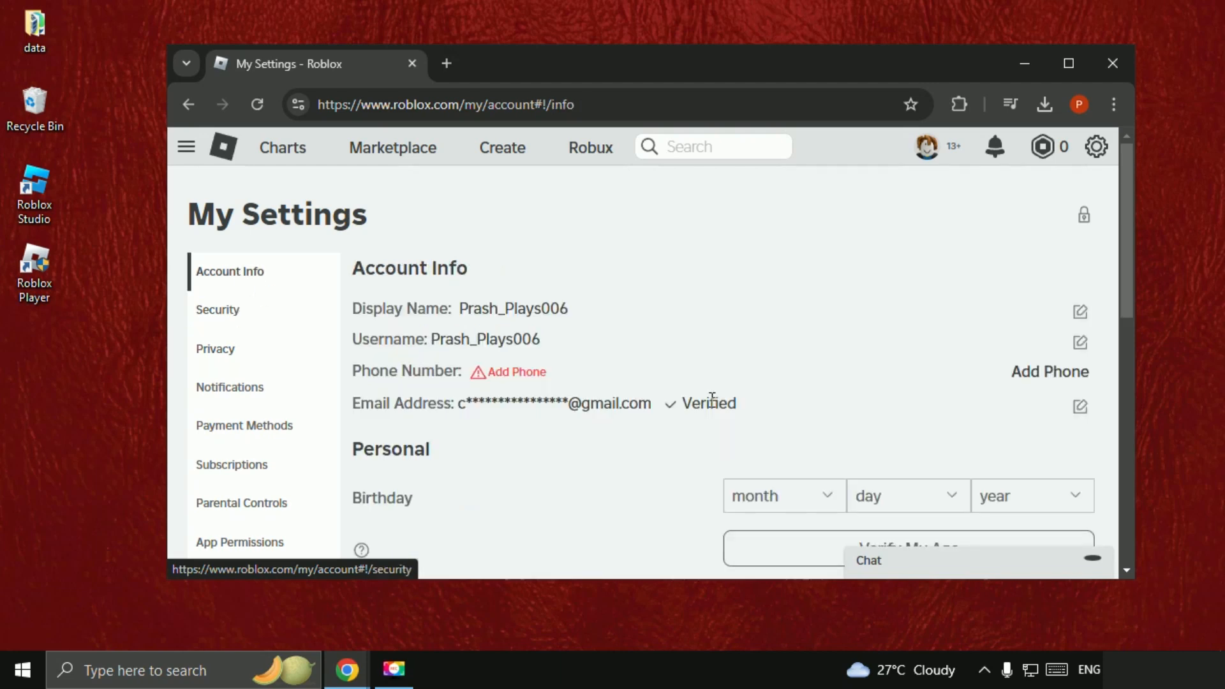
{"action": "scroll", "coordinate": [711, 402], "scroll_direction": "down", "scroll_amount": 5}
{"action": "scroll", "coordinate": [710, 398], "scroll_direction": "down", "scroll_amount": 1}
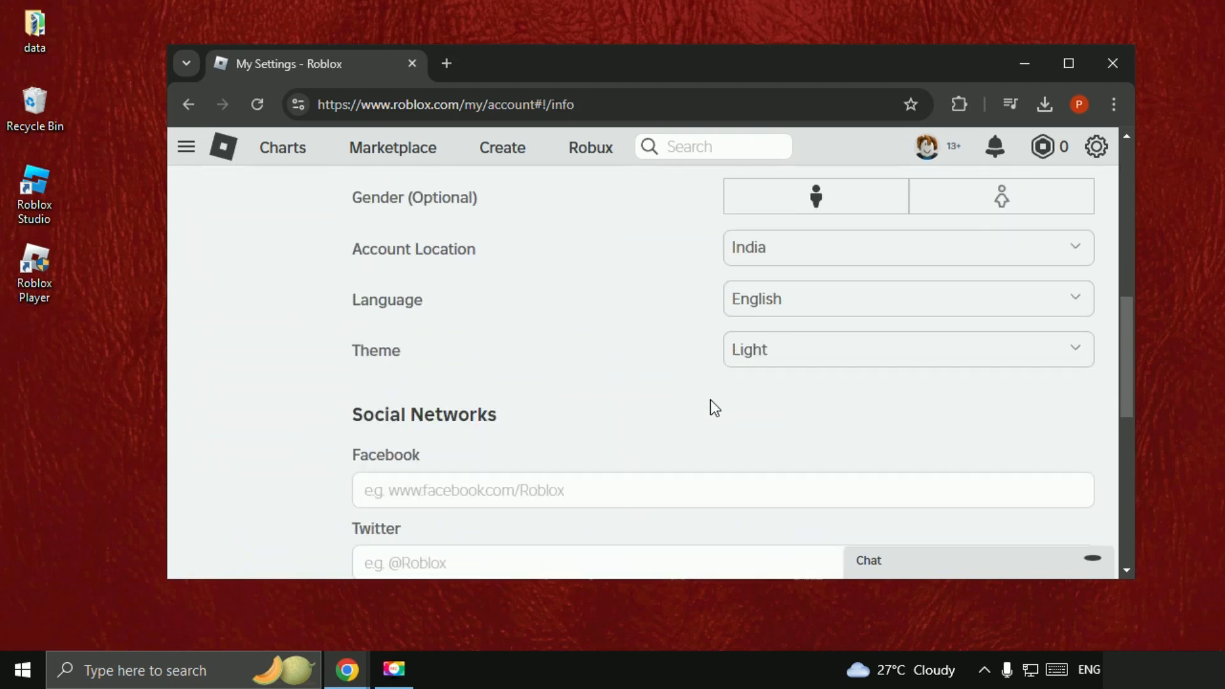
{"action": "scroll", "coordinate": [710, 399], "scroll_direction": "up", "scroll_amount": 3}
{"action": "scroll", "coordinate": [987, 443], "scroll_direction": "down", "scroll_amount": 1}
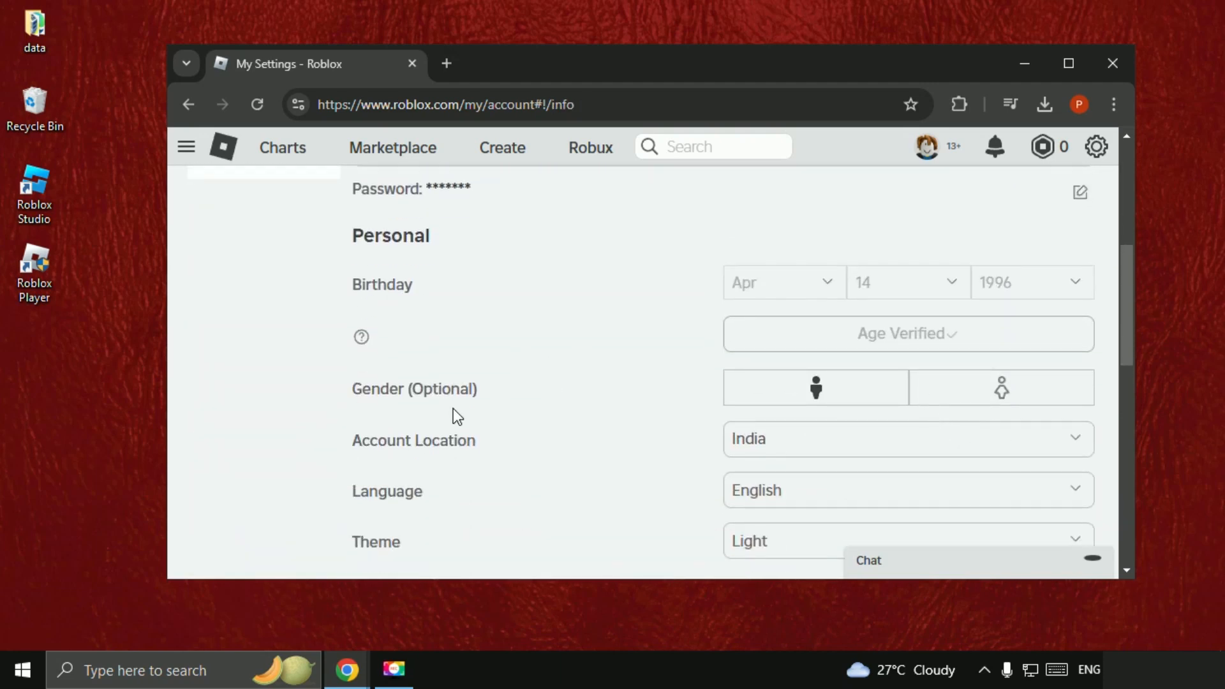
{"action": "scroll", "coordinate": [268, 358], "scroll_direction": "up", "scroll_amount": 4}
Set Communication to Custom on the Privacy page and unlock it with the account PIN
{"action": "left_click", "coordinate": [247, 358]}
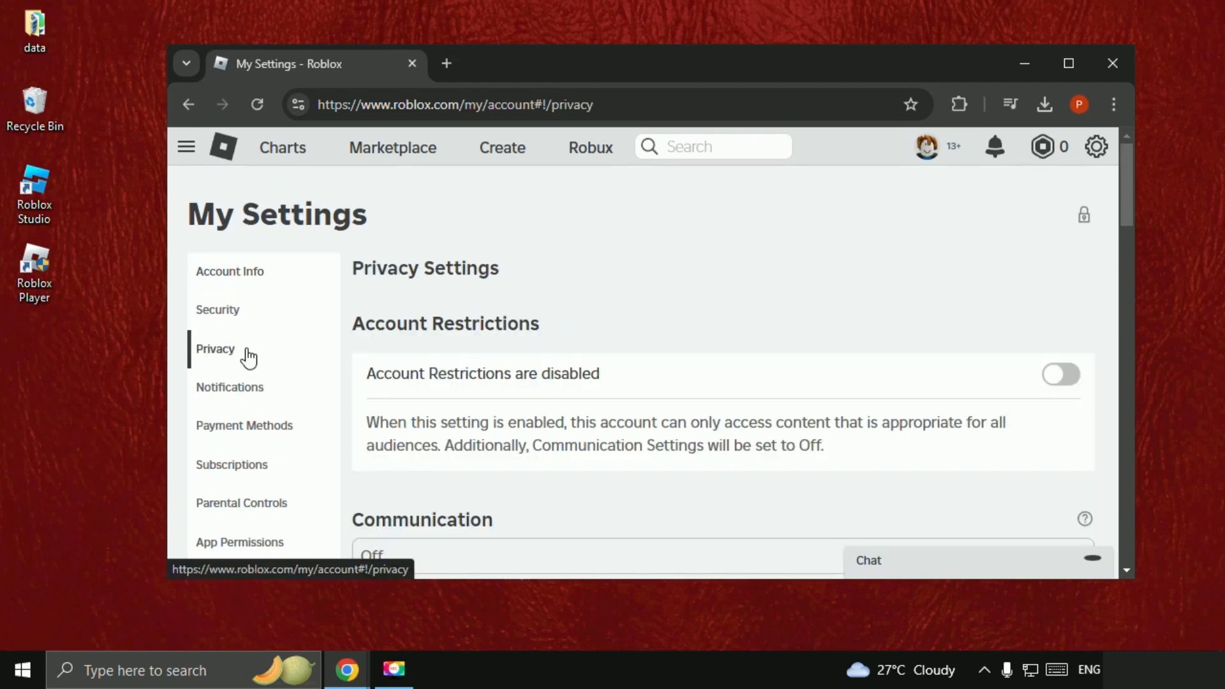
{"action": "scroll", "coordinate": [659, 382], "scroll_direction": "down", "scroll_amount": 1}
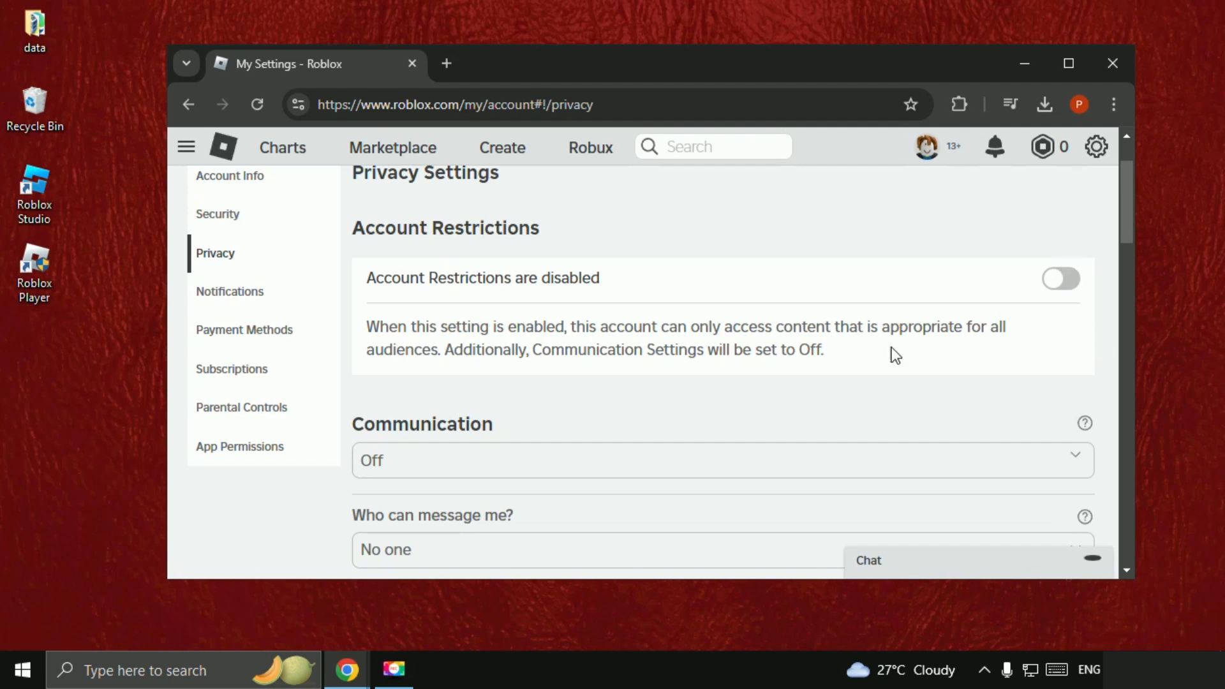
{"action": "scroll", "coordinate": [891, 347], "scroll_direction": "down", "scroll_amount": 1}
{"action": "left_click", "coordinate": [453, 379]}
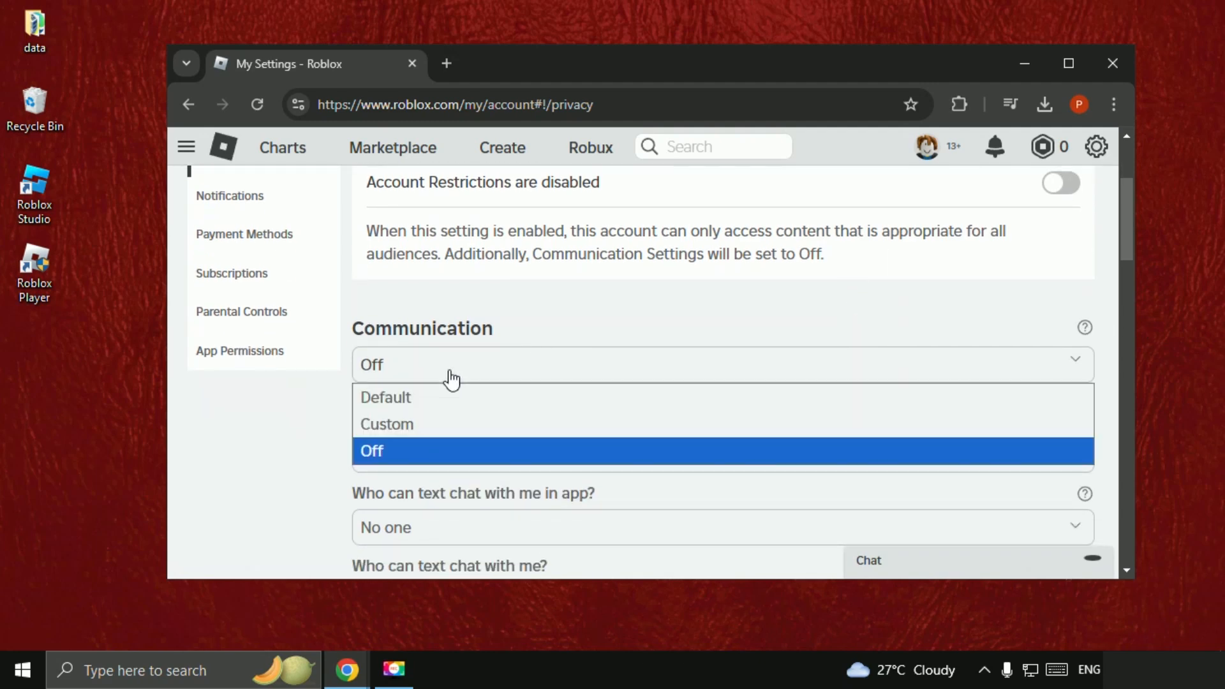
{"action": "scroll", "coordinate": [434, 378], "scroll_direction": "down", "scroll_amount": 1}
{"action": "left_click", "coordinate": [388, 358]}
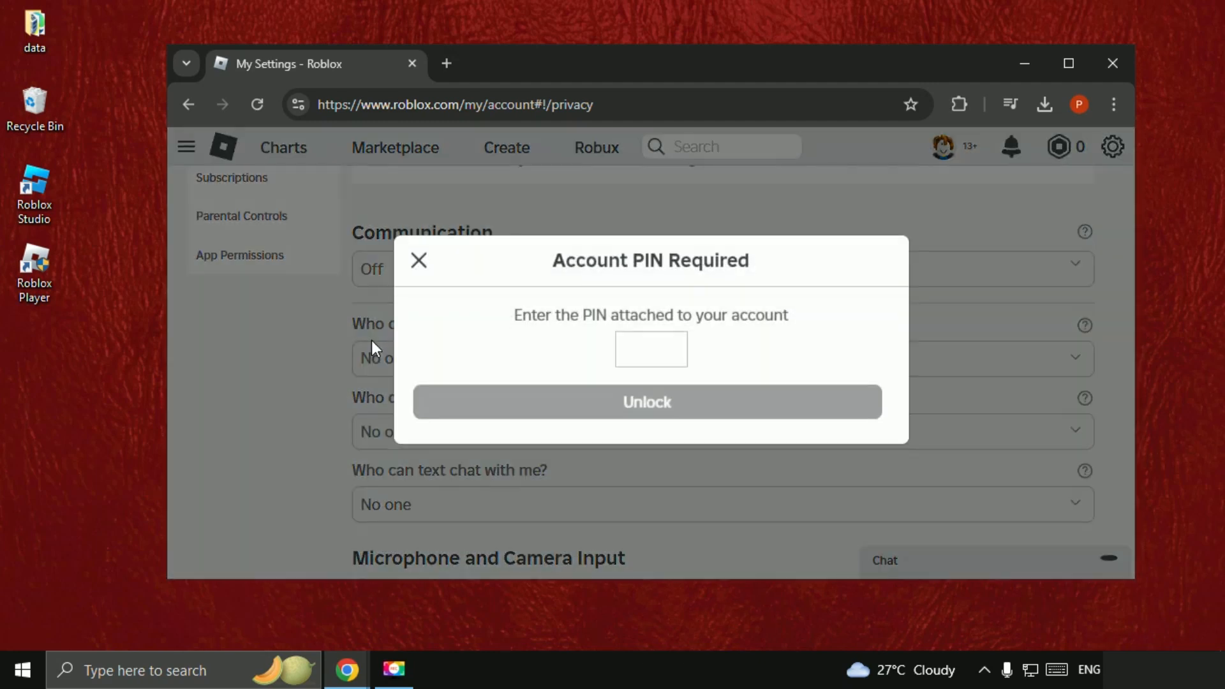
{"action": "left_click", "coordinate": [655, 368]}
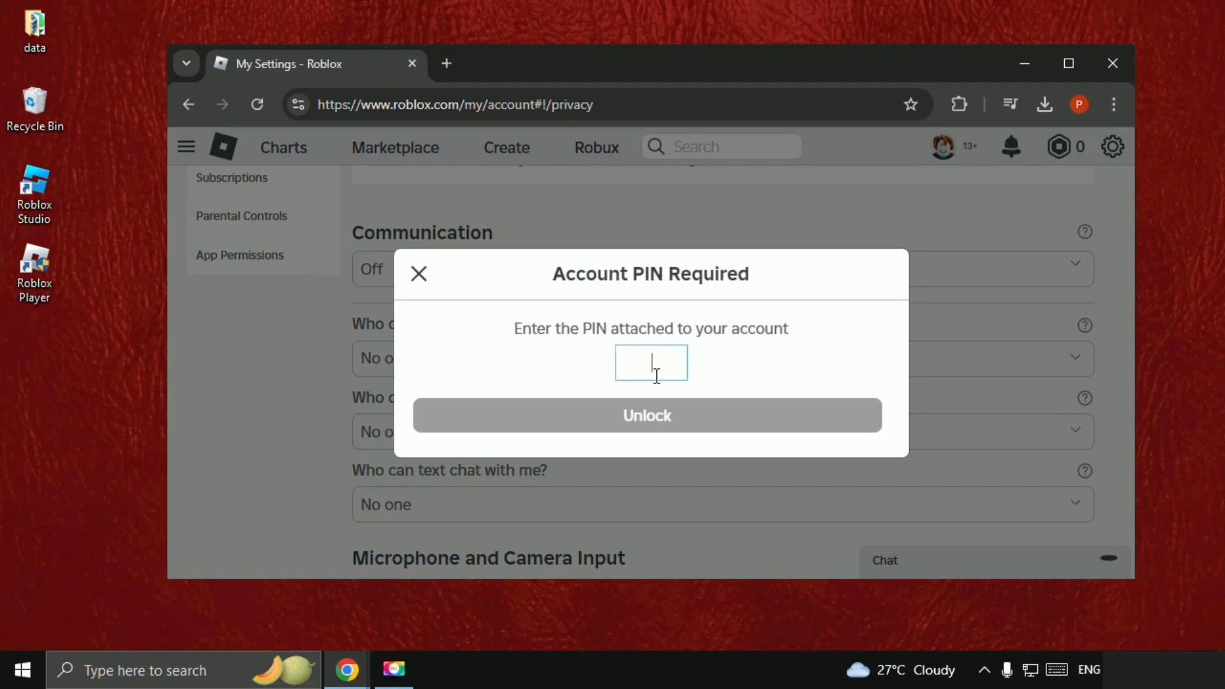
{"action": "type", "text": "34"}
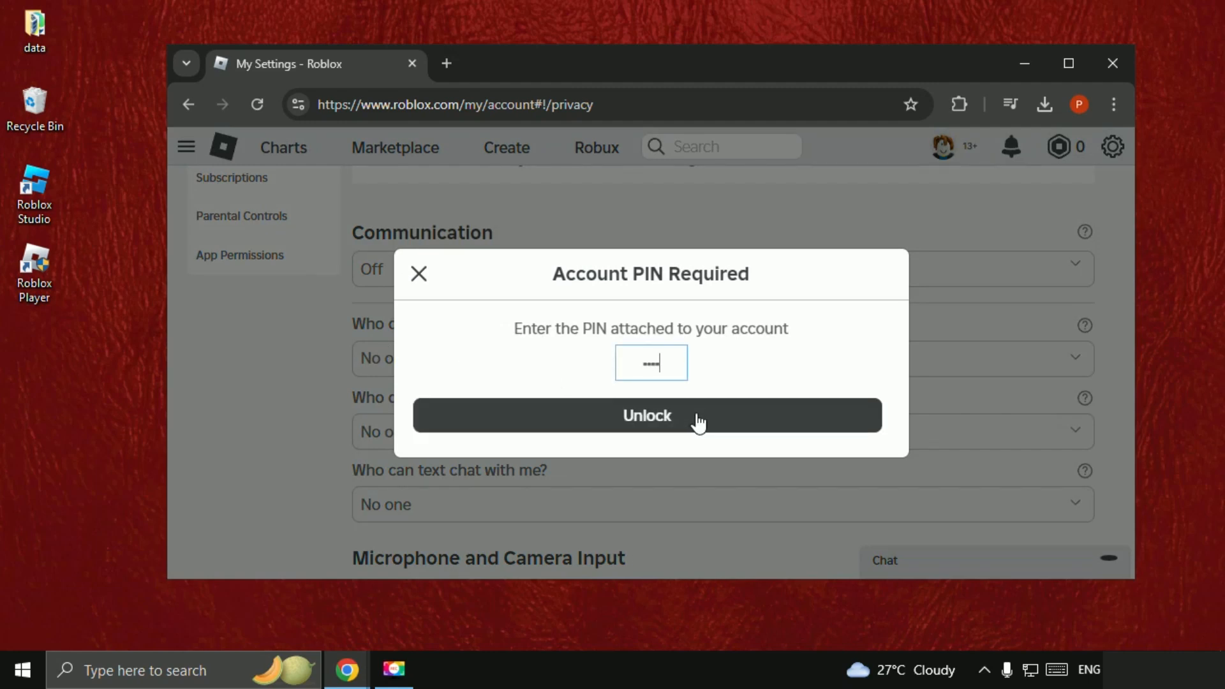
{"action": "left_click", "coordinate": [696, 423]}
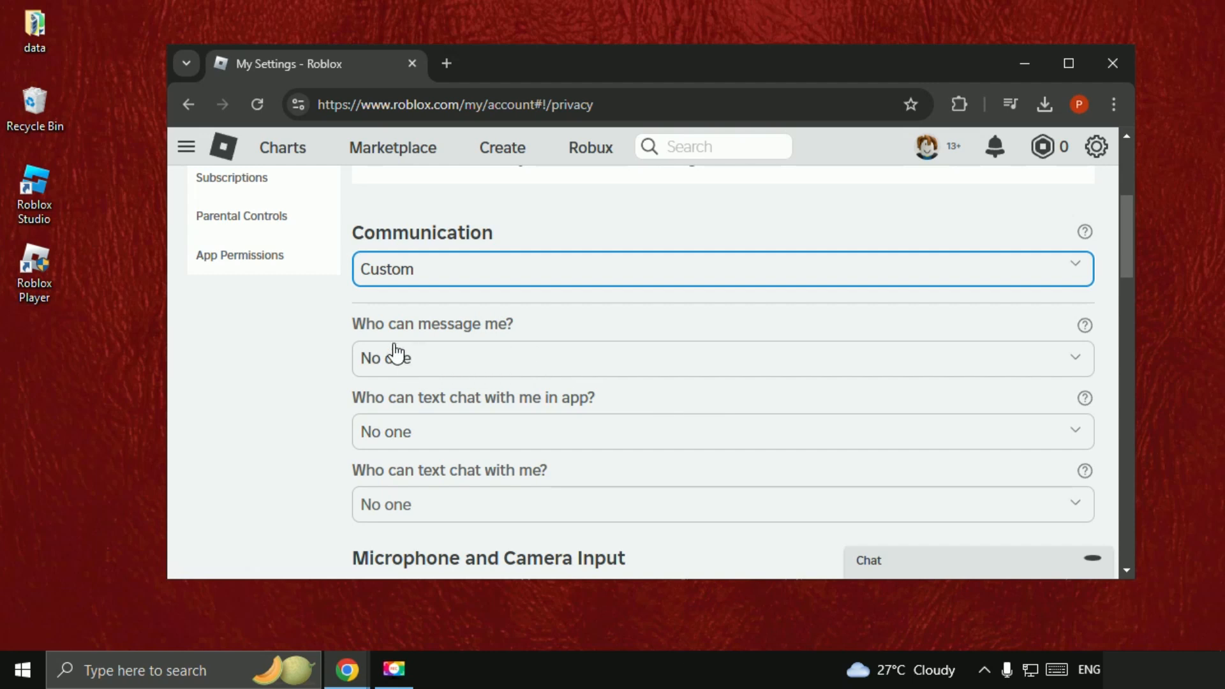
Allow Everyone to message and text chat, with in-app chat set to Friends
{"action": "left_click", "coordinate": [471, 361]}
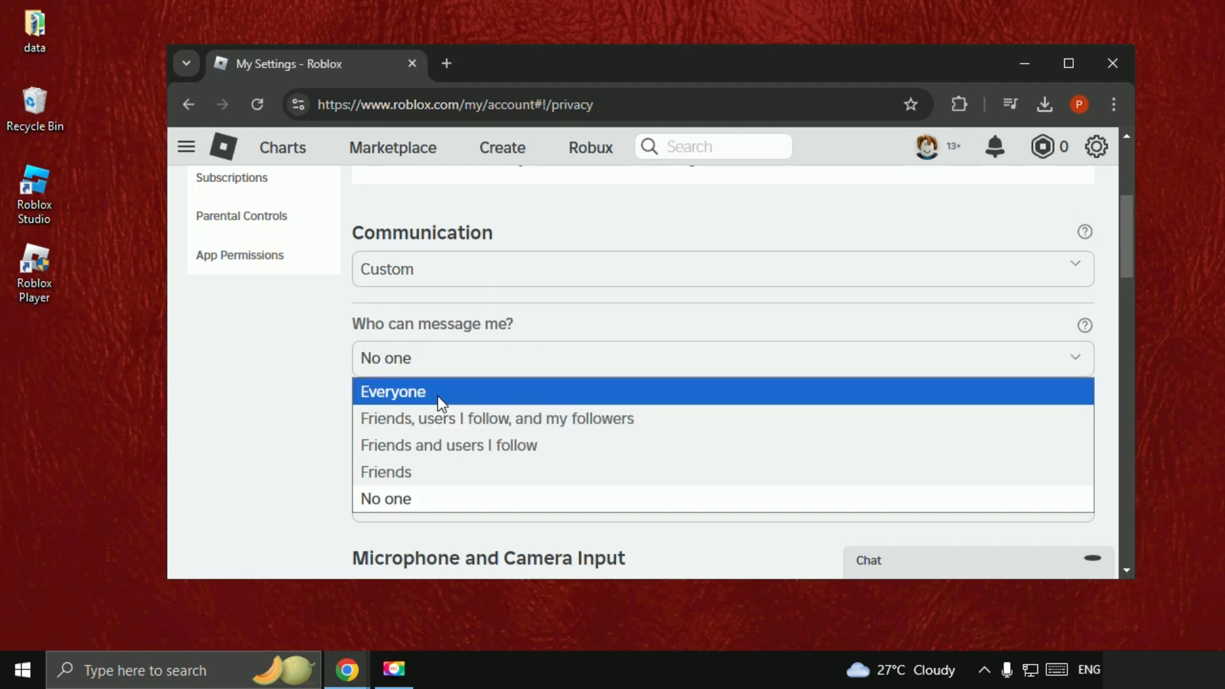
{"action": "left_click", "coordinate": [459, 360]}
{"action": "left_click", "coordinate": [438, 432]}
{"action": "left_click", "coordinate": [388, 491]}
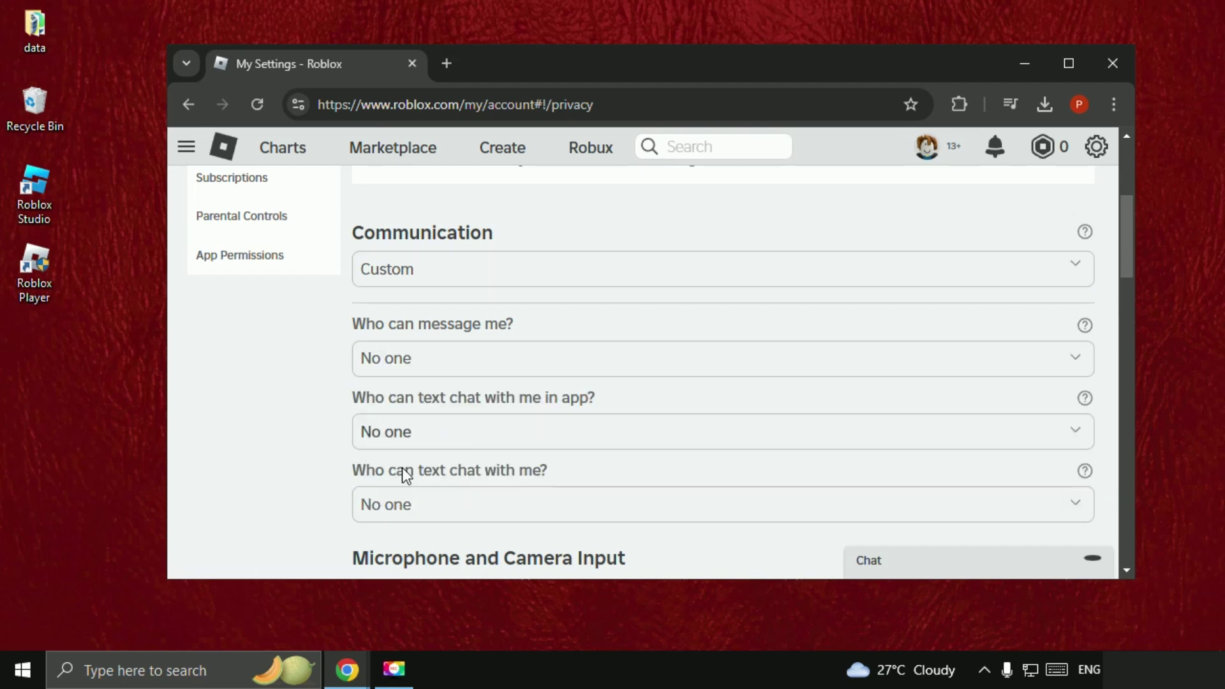
{"action": "left_click", "coordinate": [474, 504]}
{"action": "left_click", "coordinate": [437, 542]}
{"action": "scroll", "coordinate": [512, 459], "scroll_direction": "down", "scroll_amount": 2}
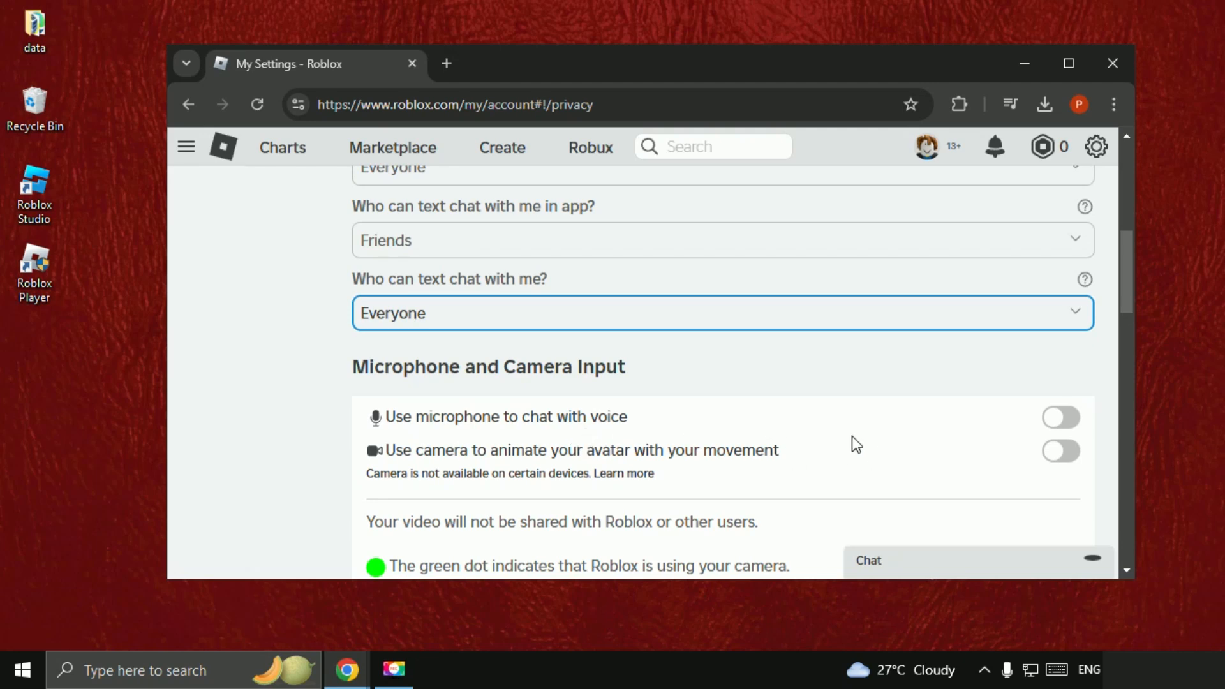
Enable microphone voice chat and camera avatar animation, consenting to both prompts
{"action": "left_click", "coordinate": [1047, 419]}
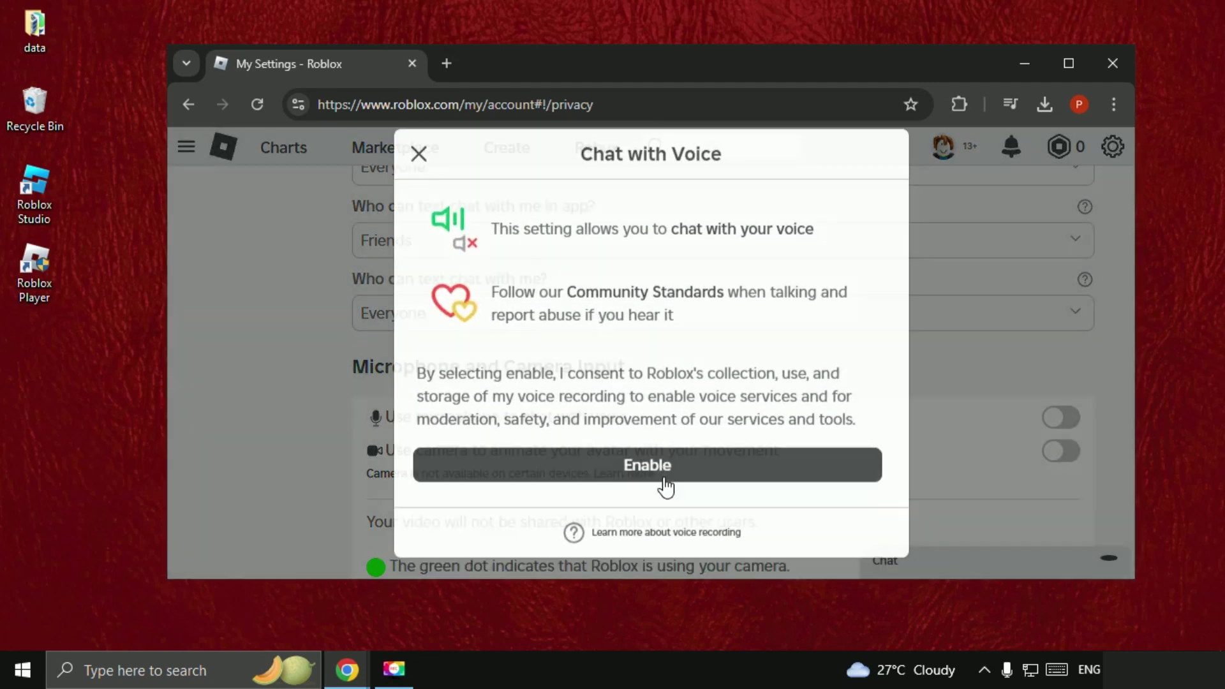
{"action": "left_click", "coordinate": [665, 466]}
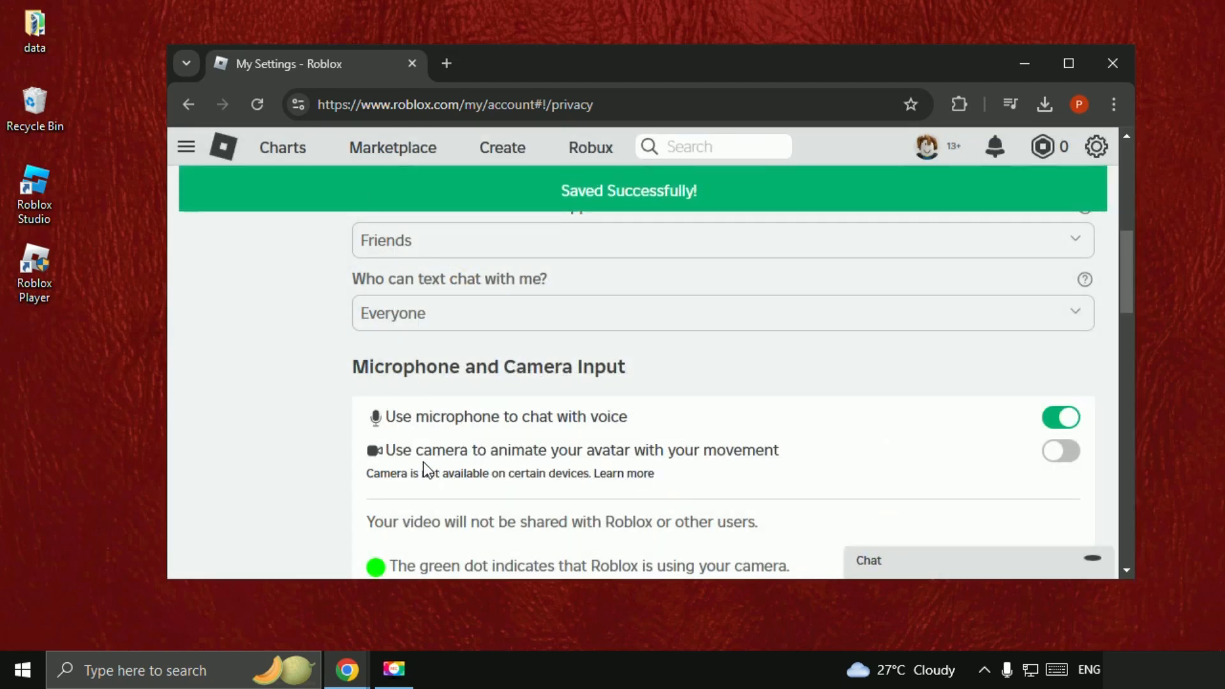
{"action": "left_click", "coordinate": [1057, 453]}
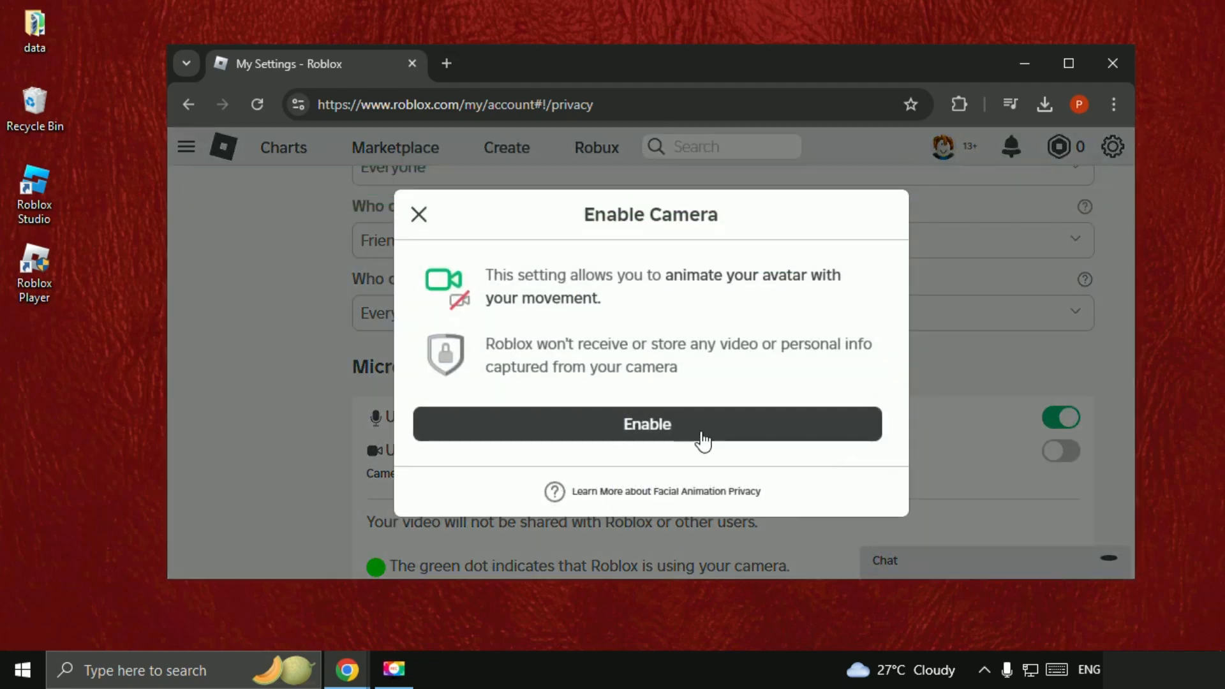
{"action": "left_click", "coordinate": [700, 427]}
{"action": "scroll", "coordinate": [699, 428], "scroll_direction": "down", "scroll_amount": 1}
{"action": "scroll", "coordinate": [697, 422], "scroll_direction": "down", "scroll_amount": 2}
{"action": "scroll", "coordinate": [697, 425], "scroll_direction": "down", "scroll_amount": 4}
{"action": "scroll", "coordinate": [696, 424], "scroll_direction": "up", "scroll_amount": 4}
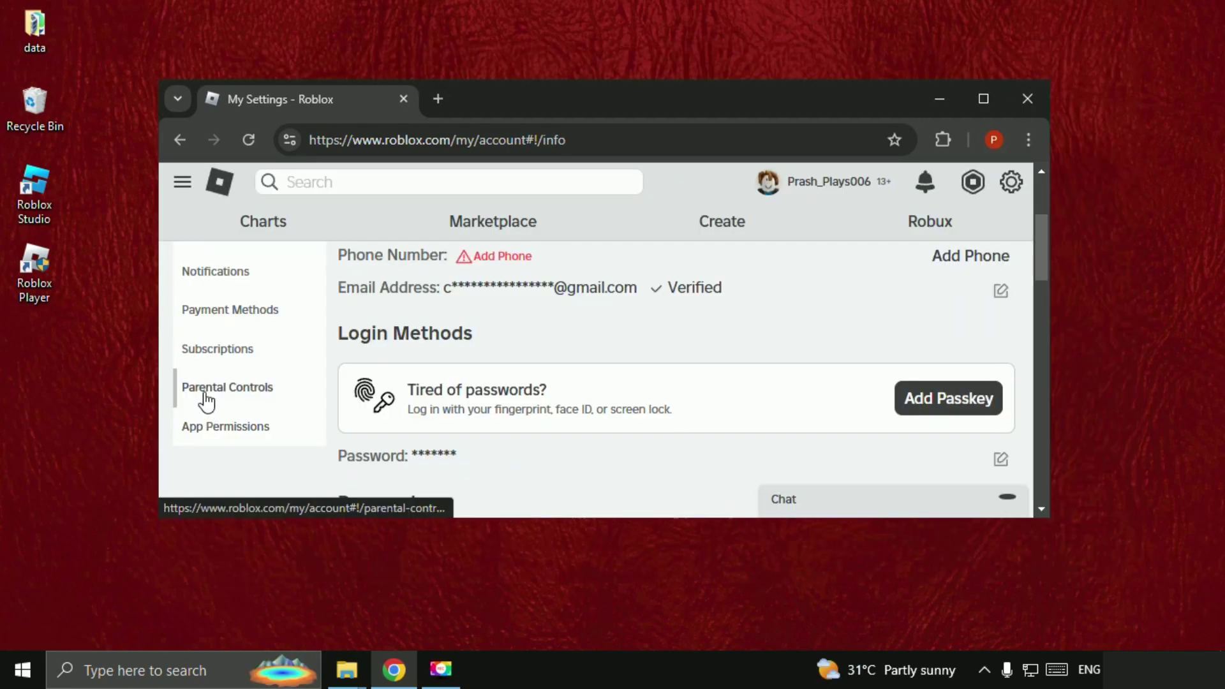
{"action": "left_click", "coordinate": [204, 398]}
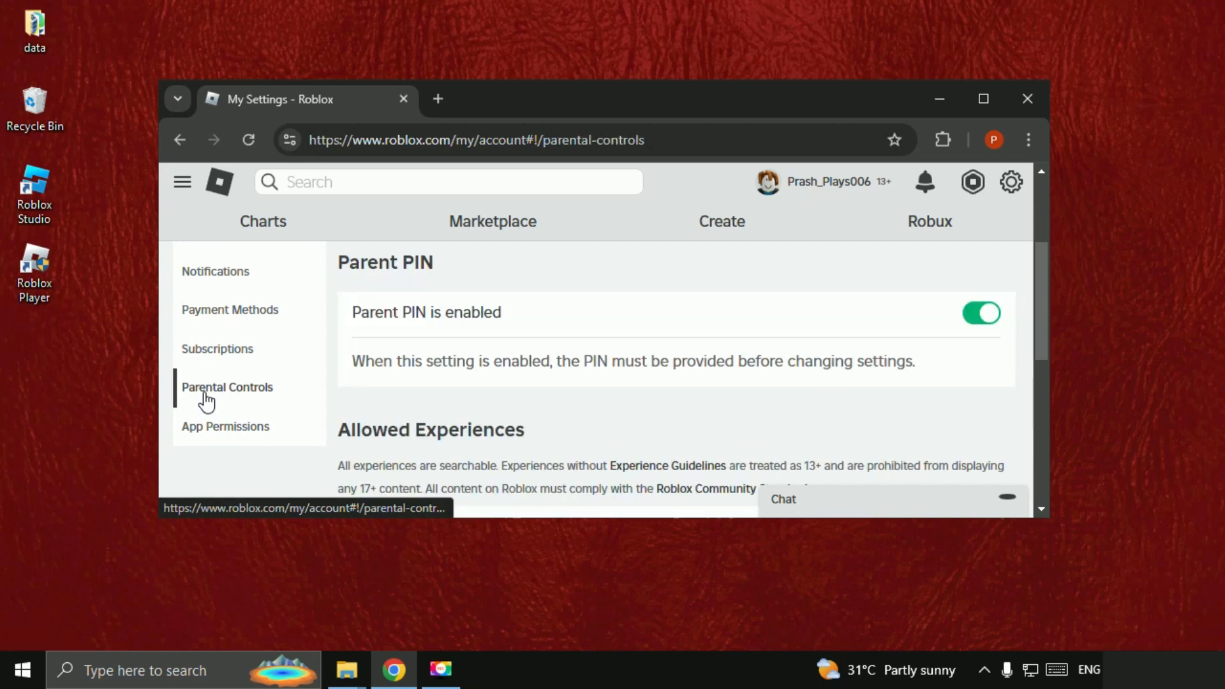
{"action": "scroll", "coordinate": [424, 378], "scroll_direction": "down", "scroll_amount": 2}
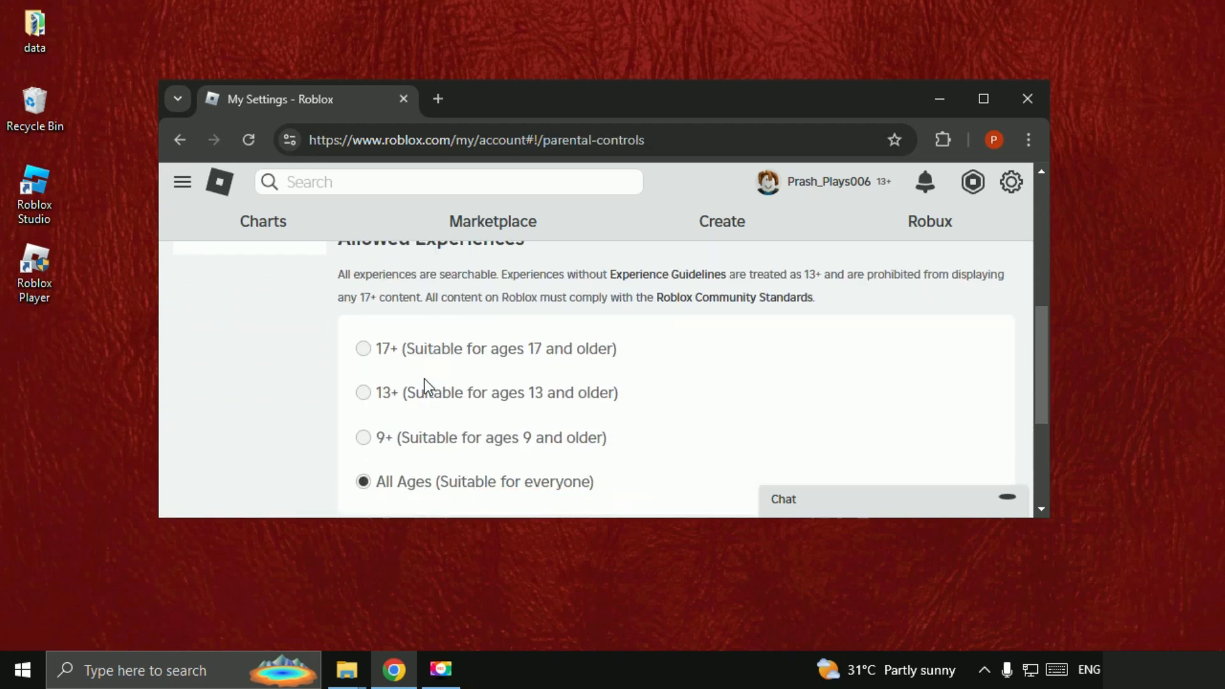
{"action": "scroll", "coordinate": [424, 379], "scroll_direction": "up", "scroll_amount": 1}
{"action": "scroll", "coordinate": [541, 355], "scroll_direction": "down", "scroll_amount": 1}
Set Allowed Experiences in Parental Controls to 13+
{"action": "left_click", "coordinate": [492, 388]}
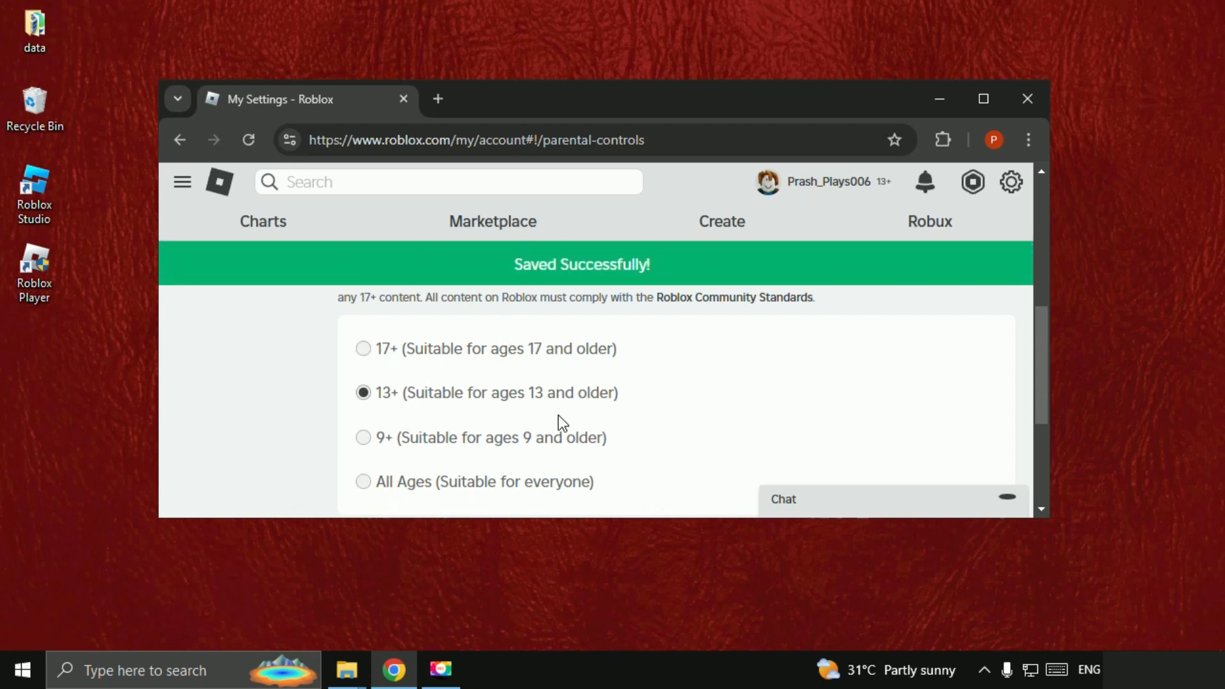